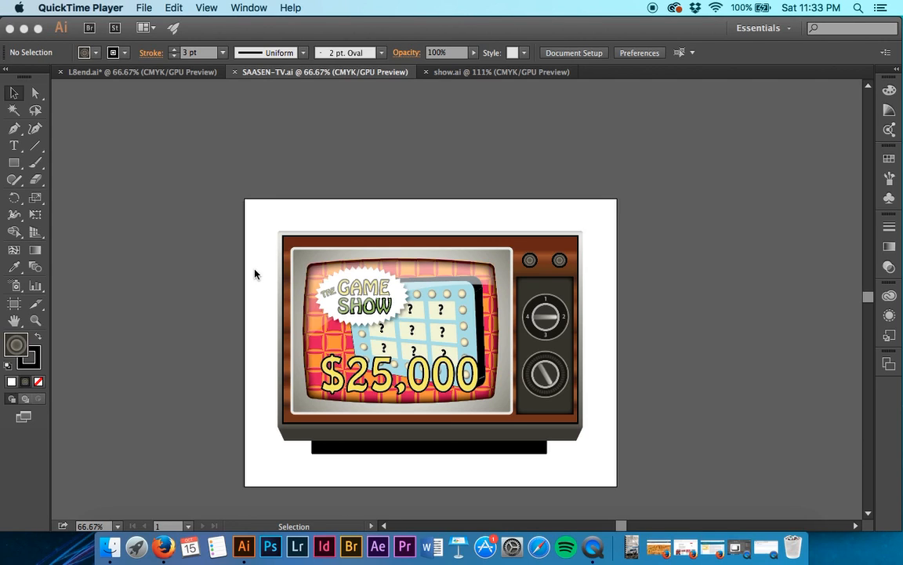
# Start a Drop Shadow effect on the bottommost path of the TV Body layer, with its preview enabled.
pyautogui.click(644, 181)
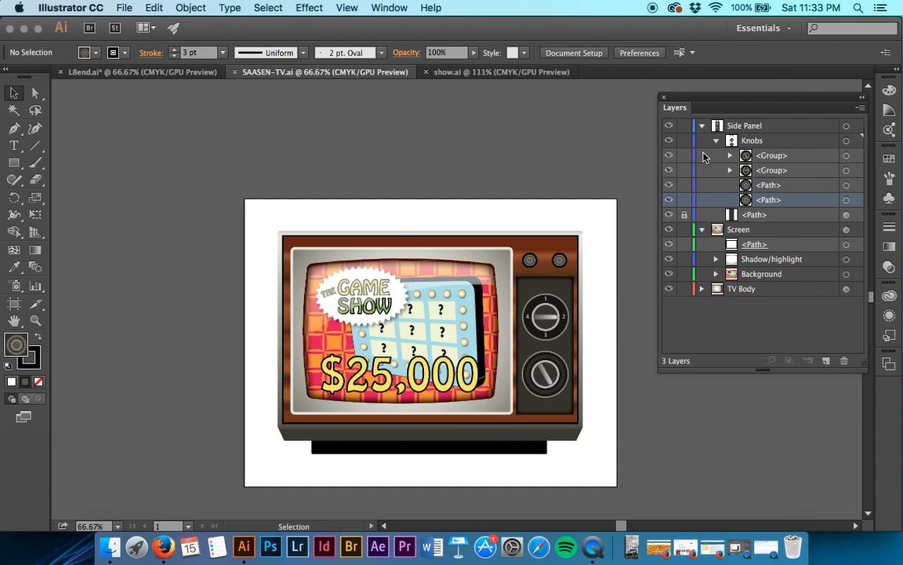
pyautogui.click(702, 288)
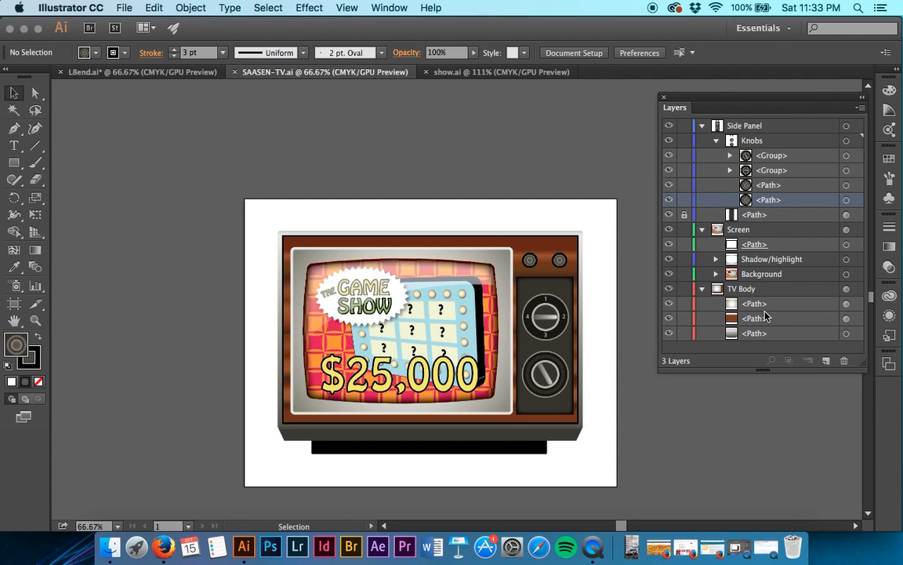
pyautogui.click(847, 334)
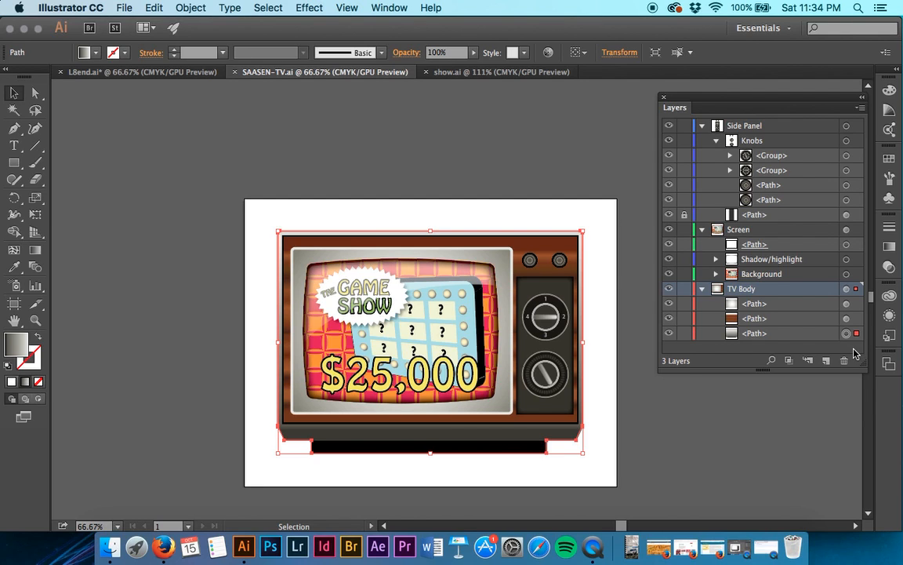
pyautogui.click(317, 8)
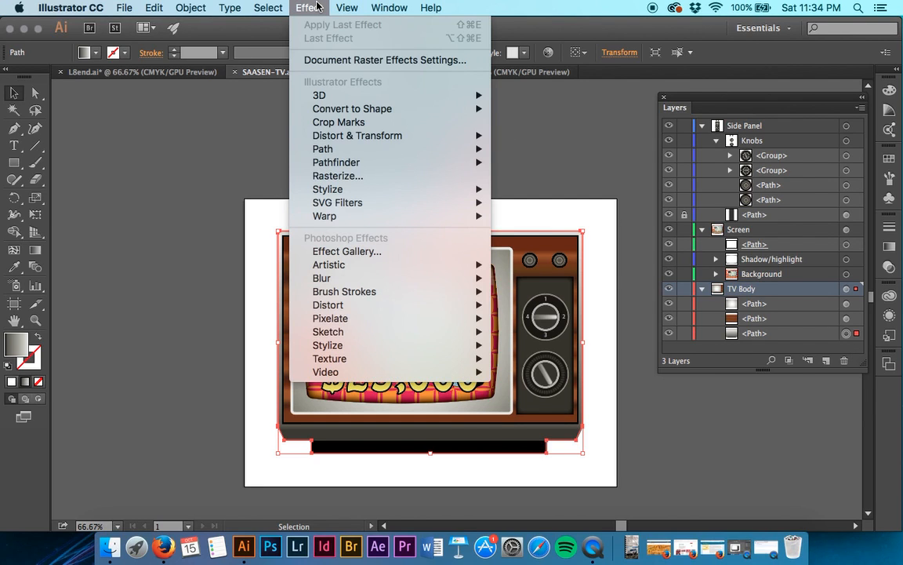
pyautogui.moveTo(463, 188)
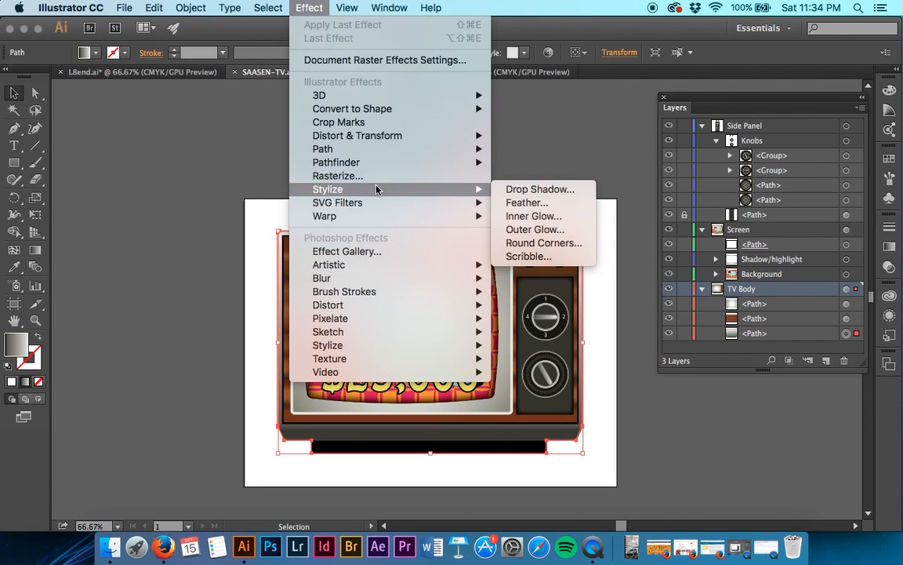
pyautogui.click(571, 195)
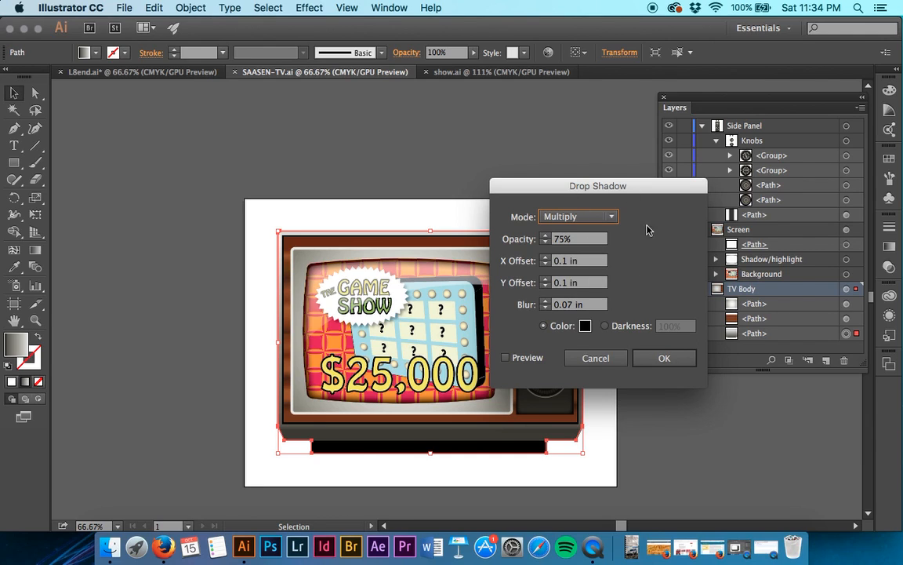
pyautogui.click(506, 358)
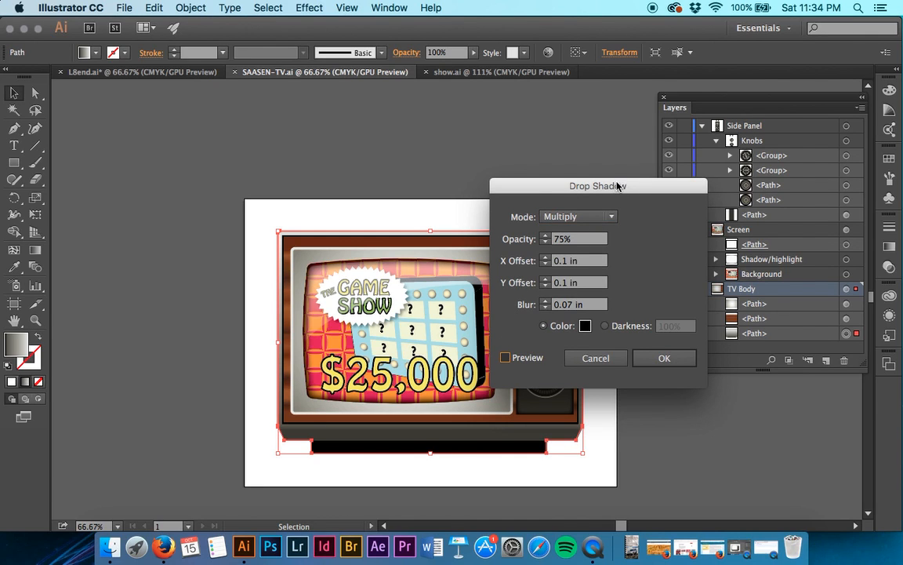
pyautogui.moveTo(614, 188); pyautogui.dragTo(749, 194)
pyautogui.click(641, 363)
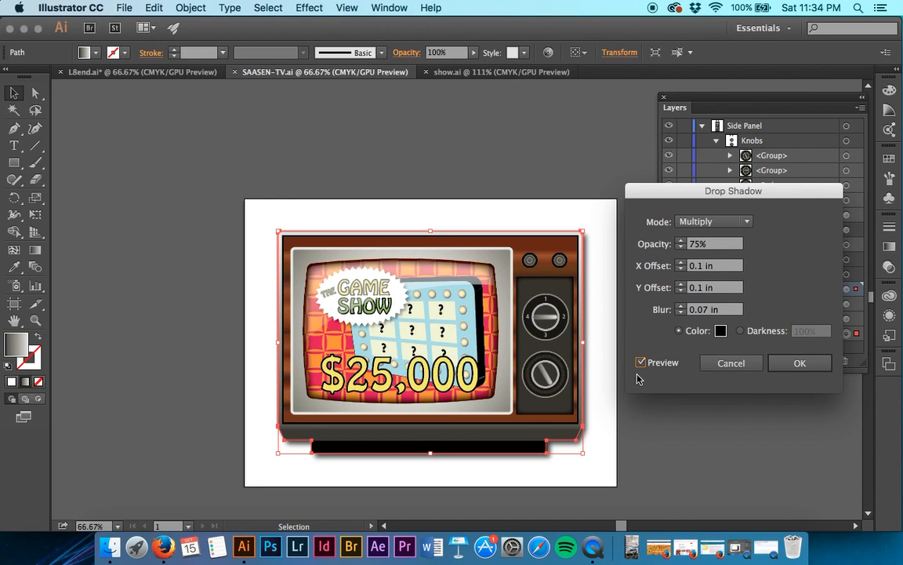
# Apply the drop shadow in Multiply mode with 50% opacity, a 0 in X offset and a 0.1 in blur.
pyautogui.click(731, 222)
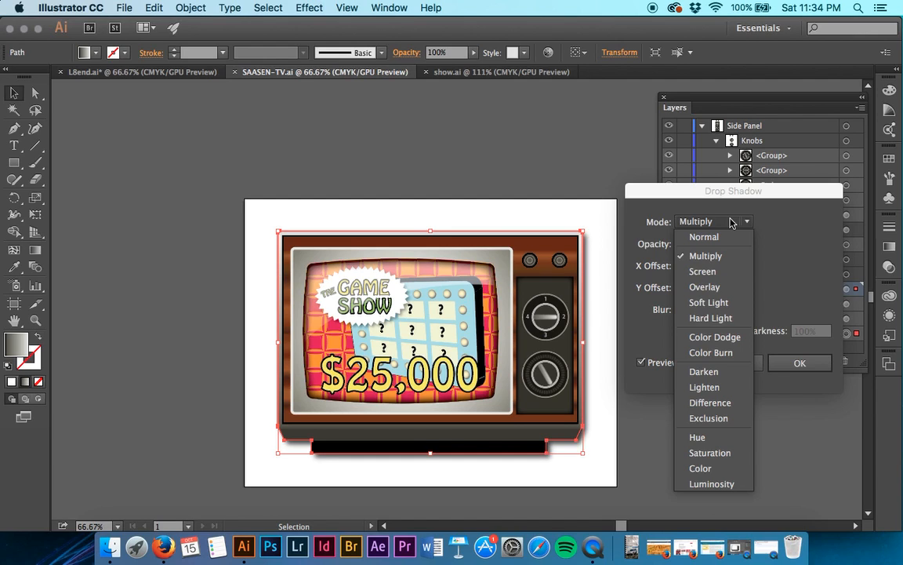
pyautogui.click(770, 223)
pyautogui.click(700, 247)
pyautogui.write('50')
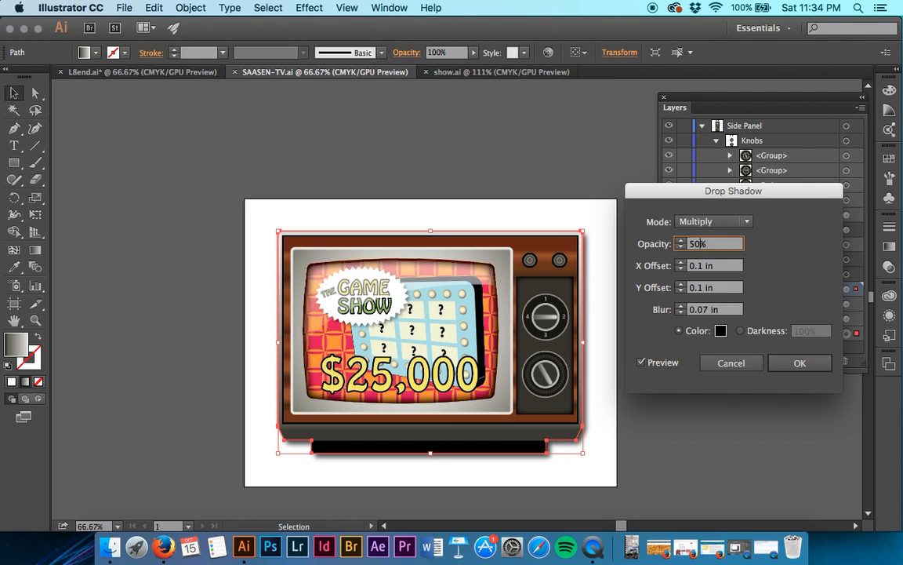
pyautogui.press('Tab')
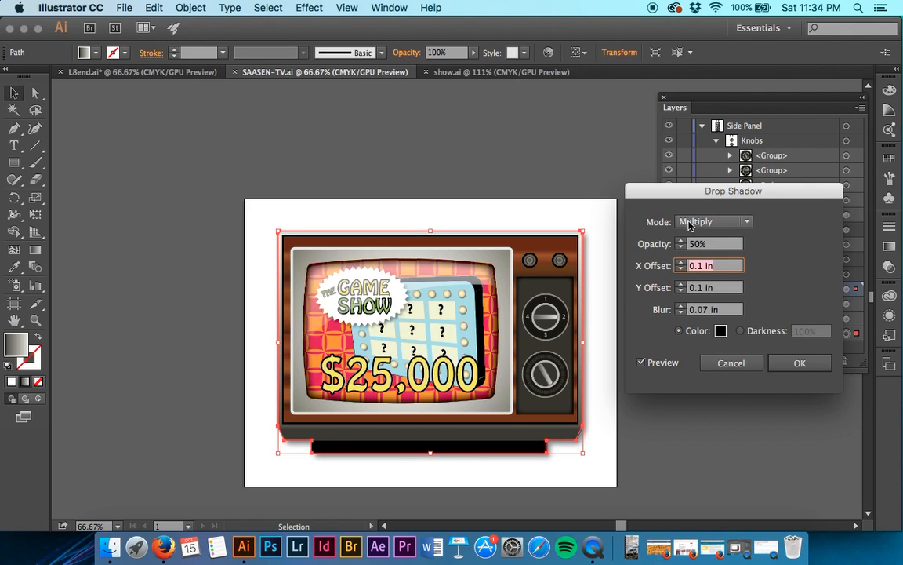
pyautogui.write('0')
pyautogui.press('Tab')
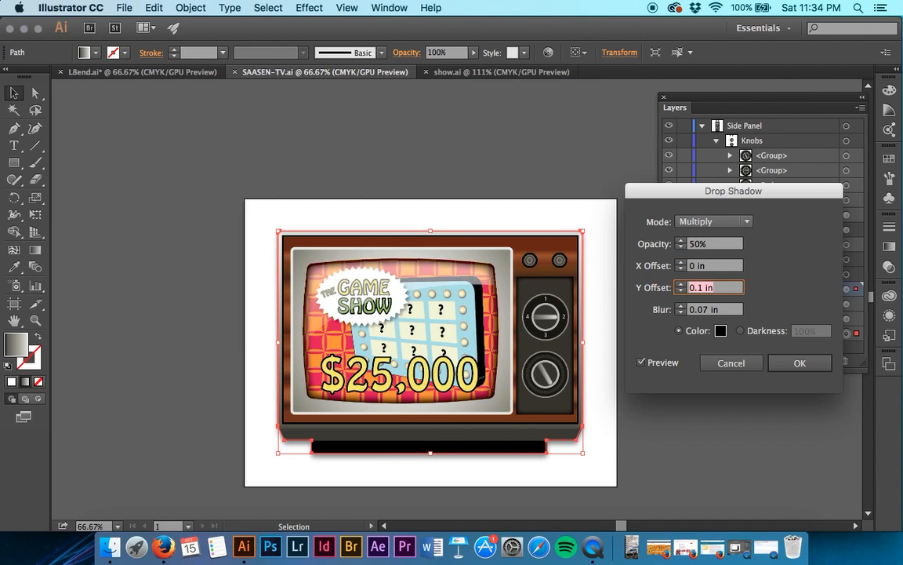
pyautogui.click(706, 310)
pyautogui.moveTo(710, 310); pyautogui.dragTo(699, 309)
pyautogui.write('1')
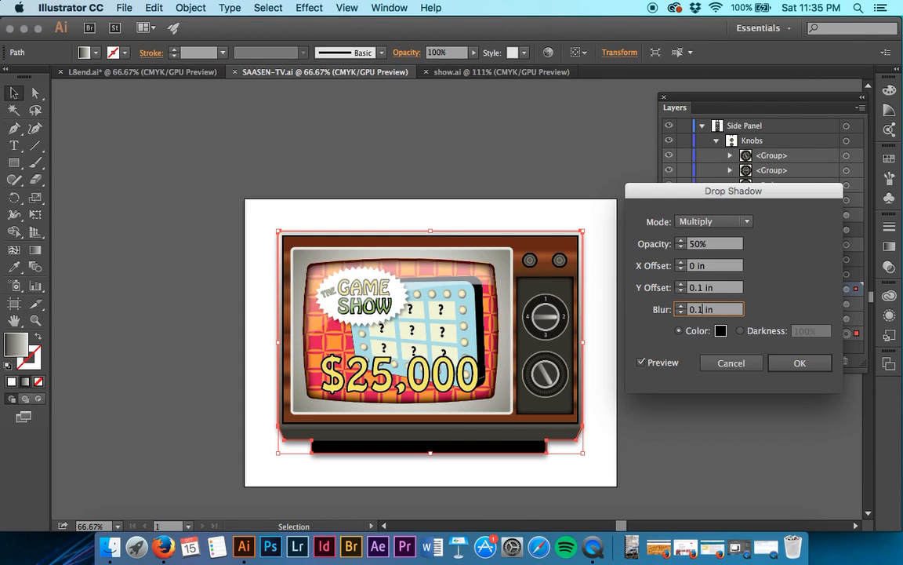
pyautogui.press('Tab')
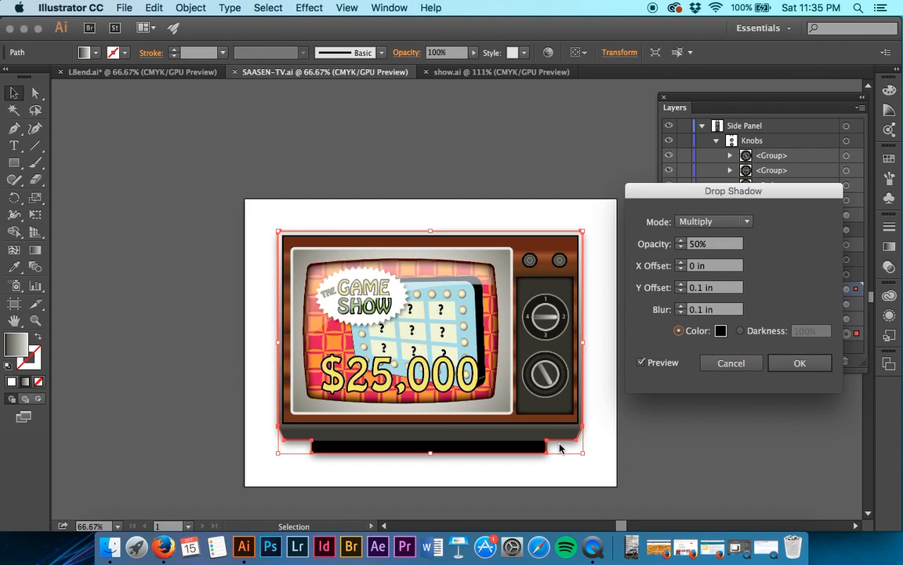
pyautogui.click(798, 363)
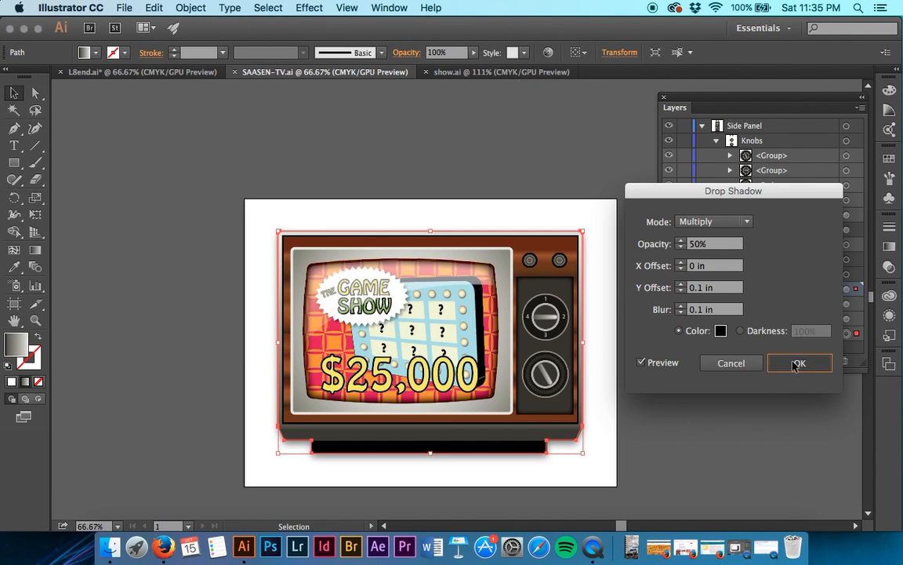
# Examine the drop shadow in the TV body path's appearance attributes, hiding the effect and showing it again.
pyautogui.press('super+equal')
pyautogui.press('super+equal')
pyautogui.press('super+equal')
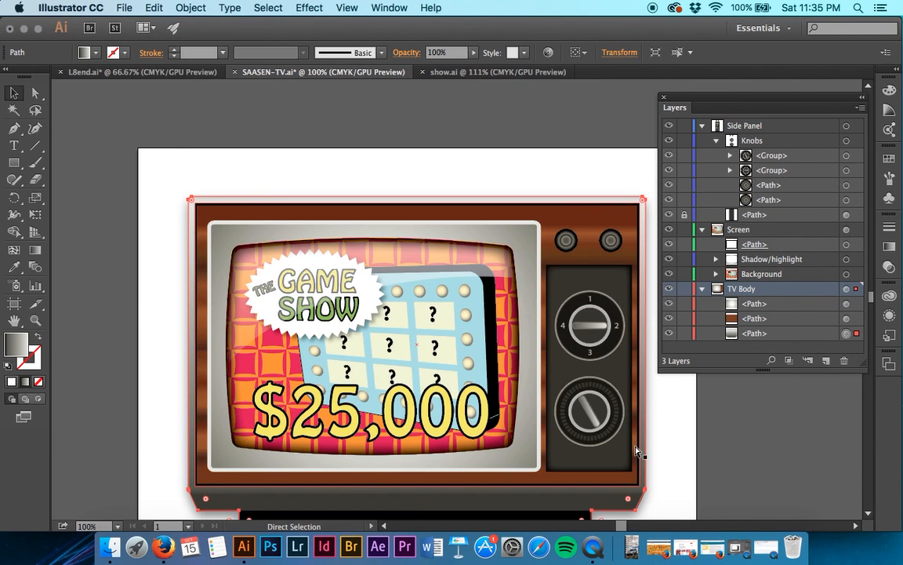
pyautogui.scroll(-10, 637, 453)
pyautogui.hscroll(8, 637, 453)
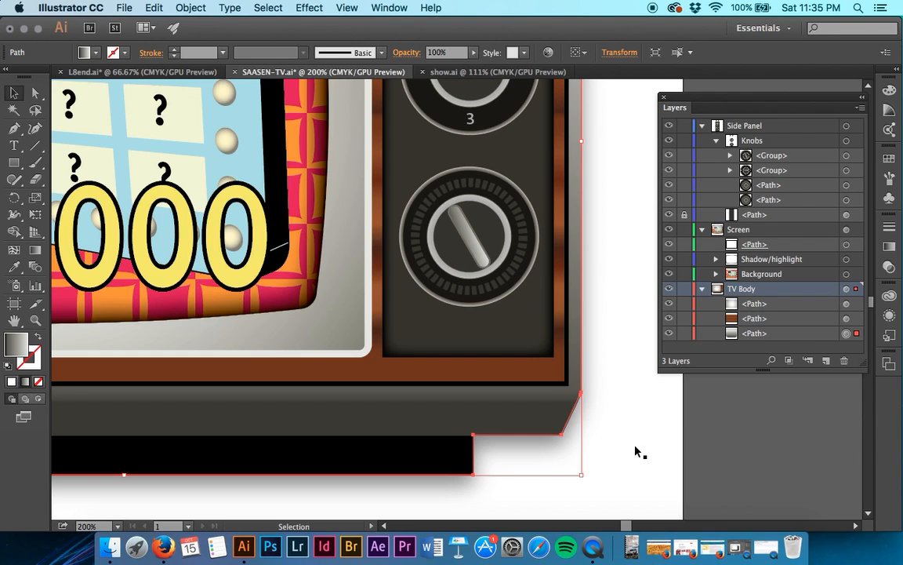
pyautogui.click(891, 315)
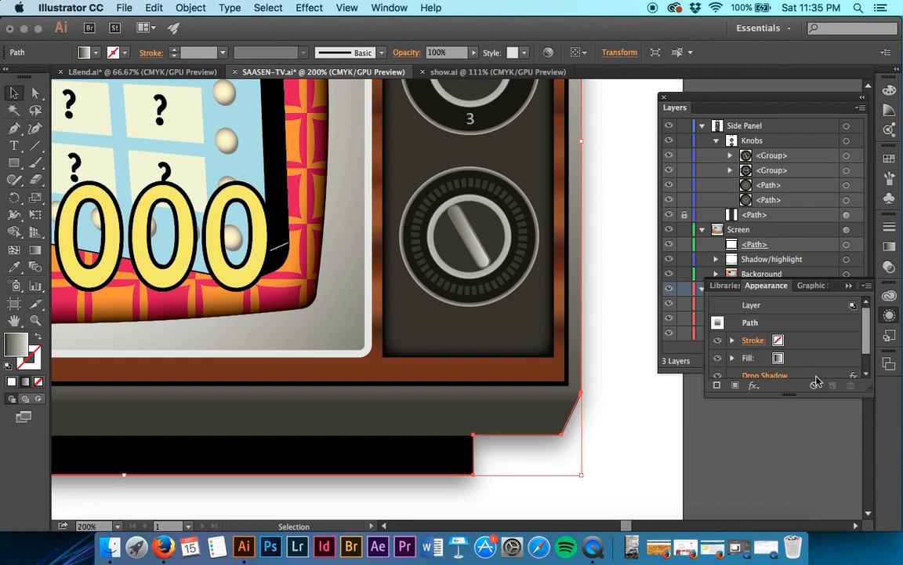
pyautogui.moveTo(789, 394); pyautogui.dragTo(796, 472)
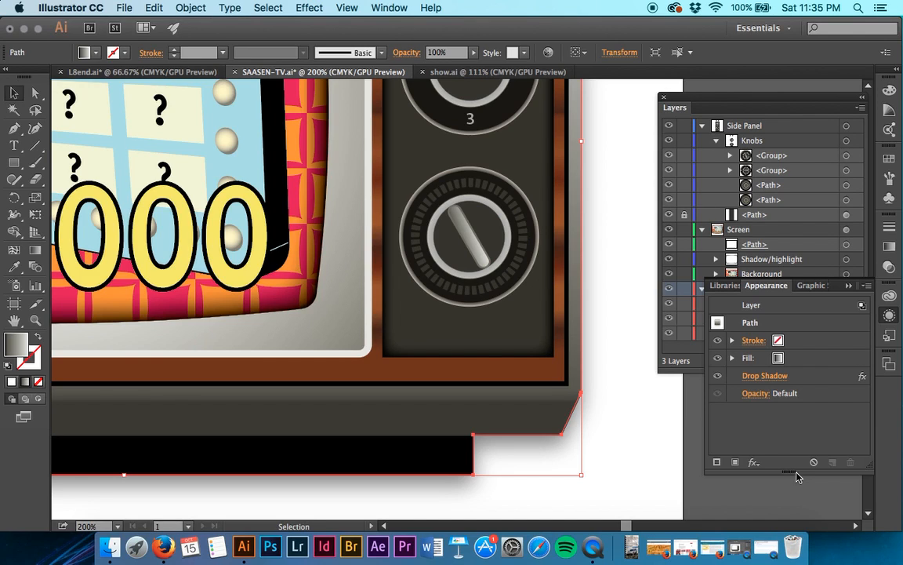
pyautogui.click(807, 383)
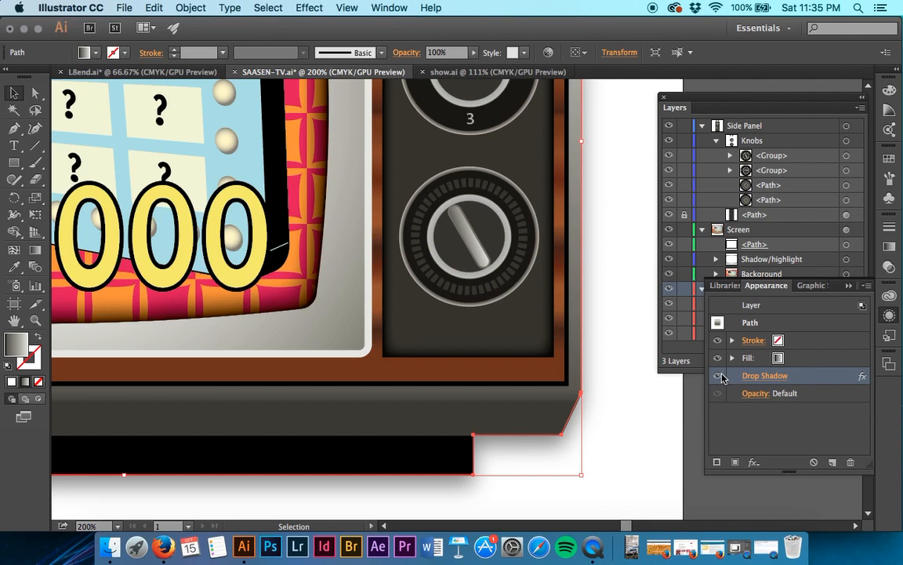
pyautogui.click(719, 376)
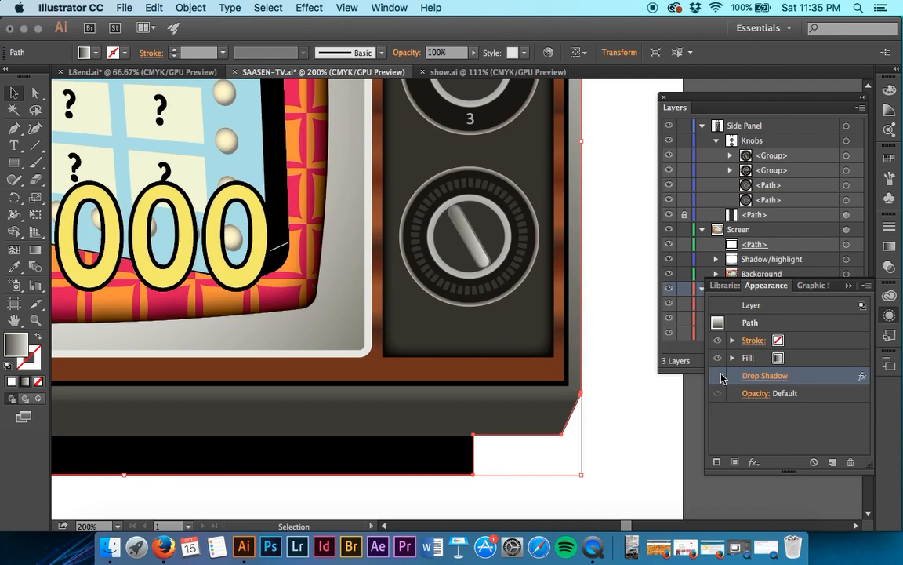
pyautogui.click(719, 377)
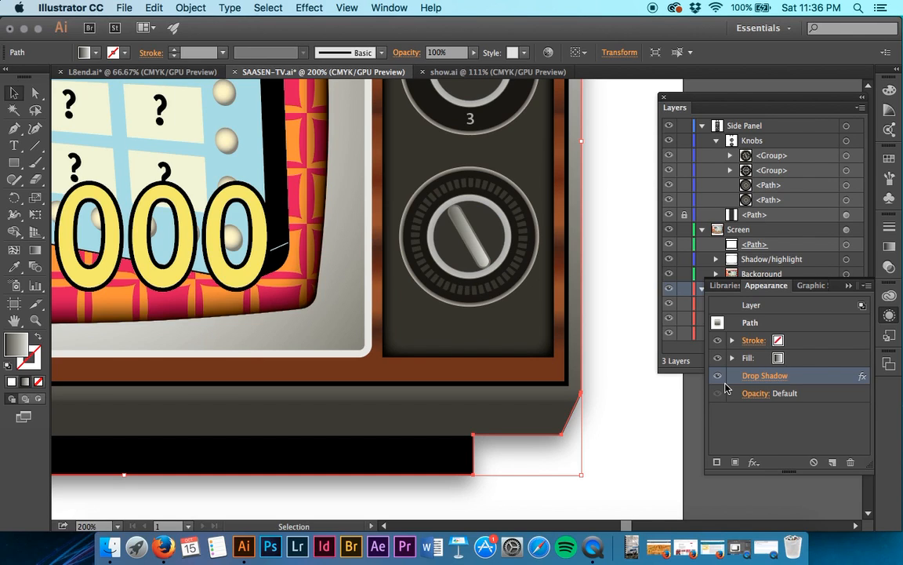
# Collapse the Screen layer and target the Knobs sublayer to examine its appearance attributes.
pyautogui.click(741, 100)
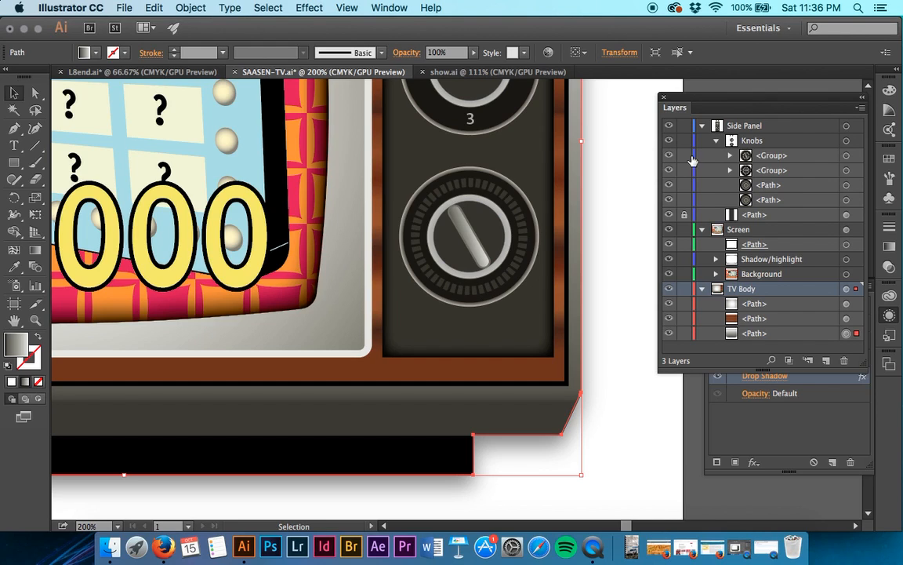
pyautogui.click(702, 230)
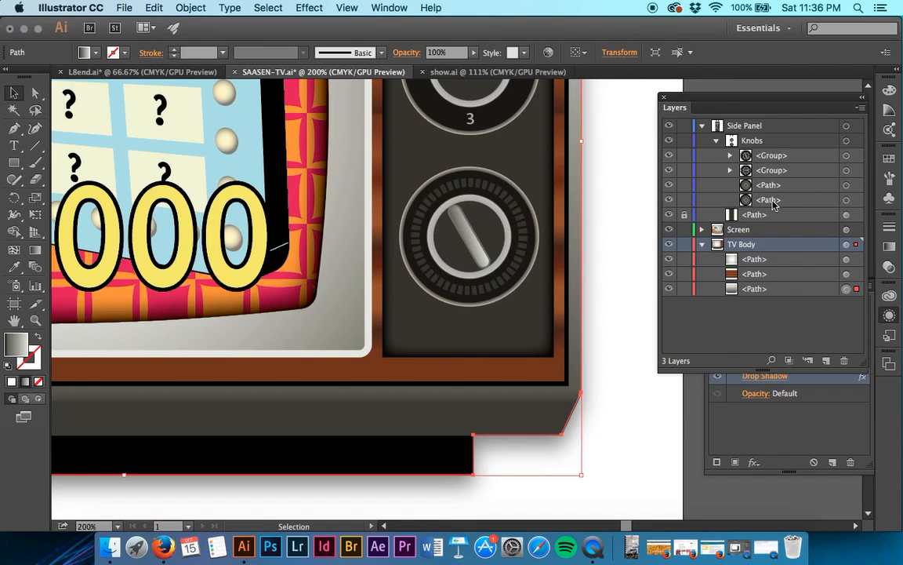
pyautogui.click(848, 141)
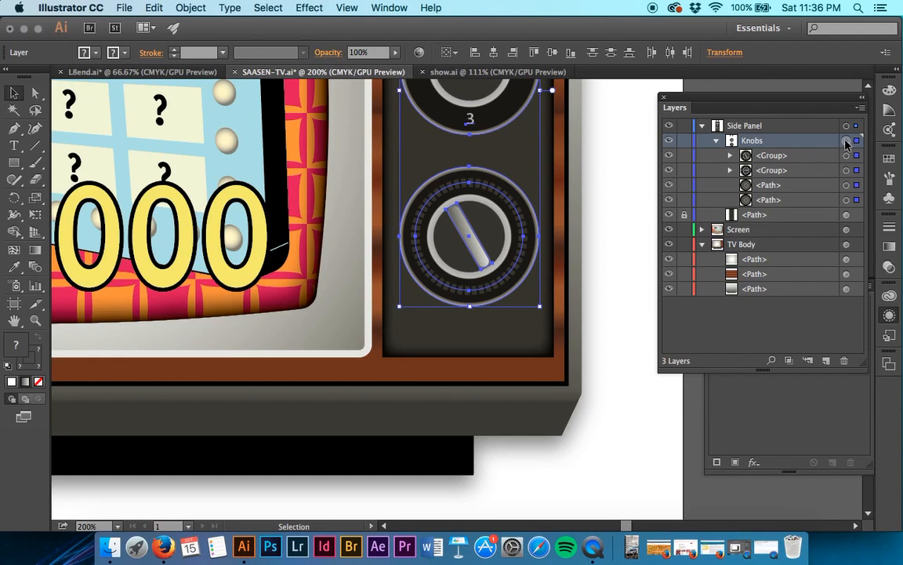
pyautogui.click(891, 318)
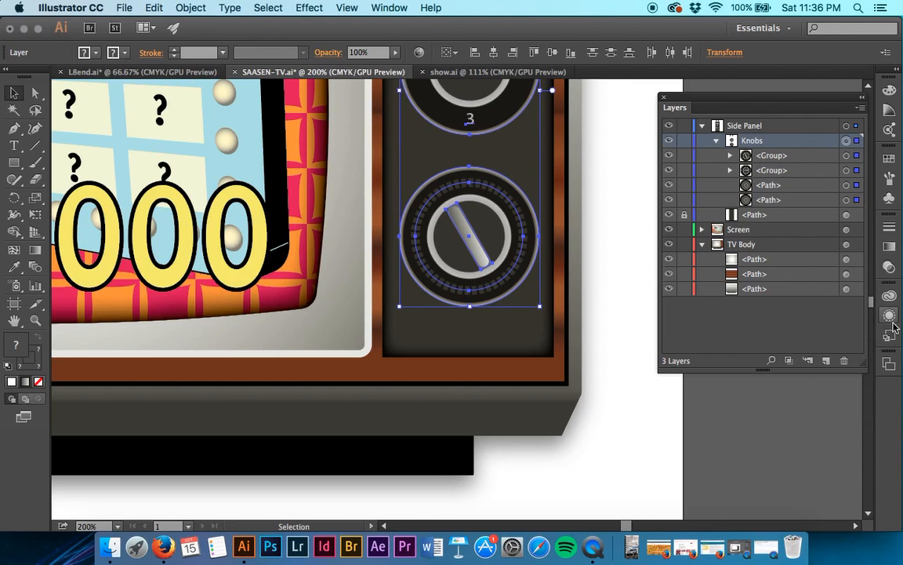
pyautogui.click(892, 320)
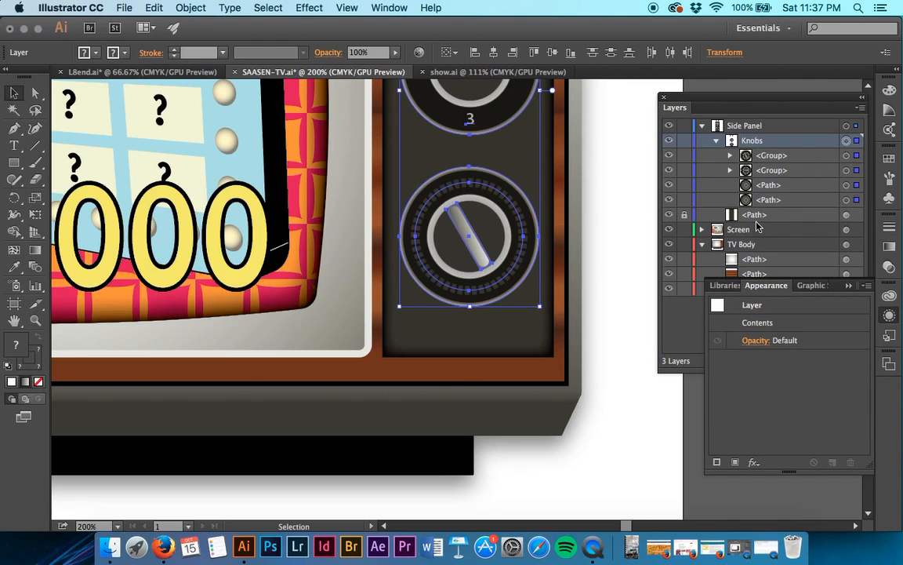
# Compare the appearance attributes of the bottommost TV Body path with those of the Knobs sublayer.
pyautogui.click(753, 245)
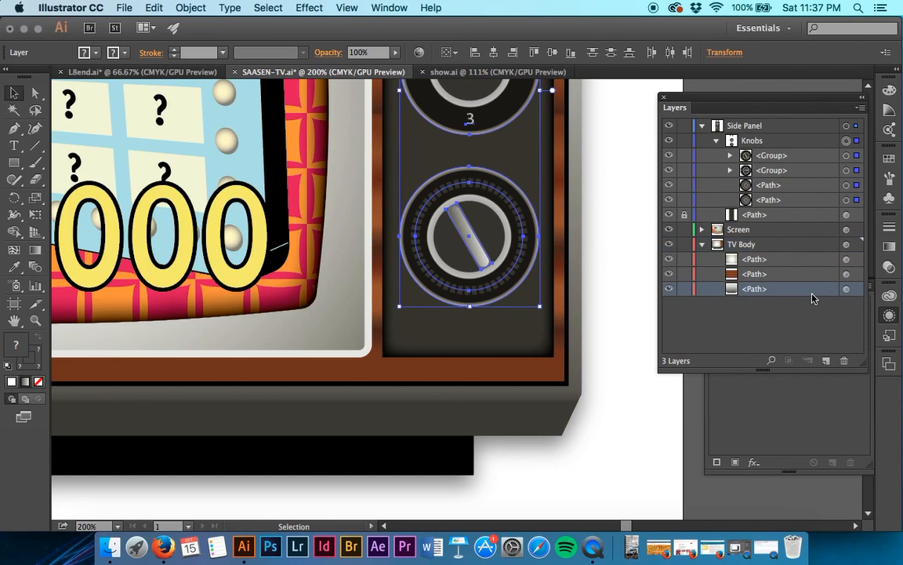
pyautogui.click(857, 291)
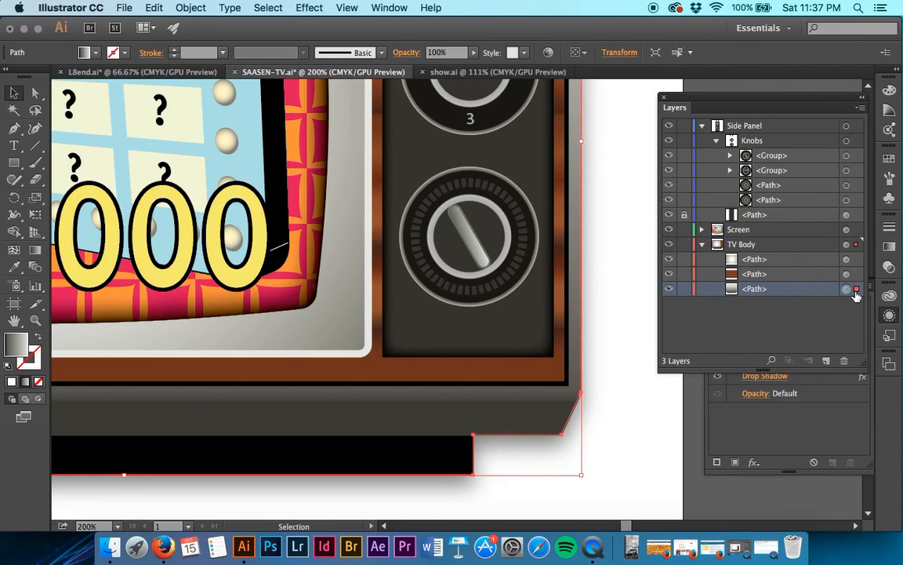
pyautogui.click(760, 427)
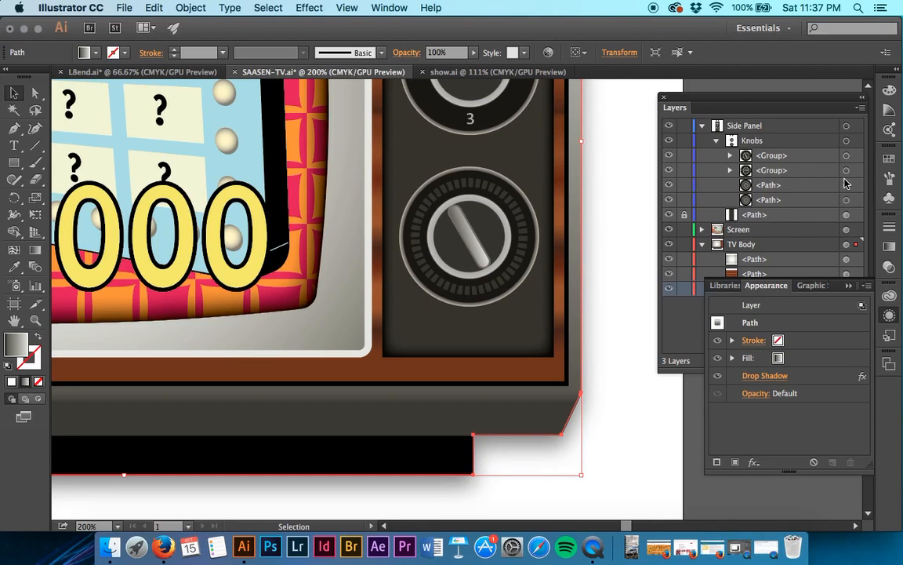
pyautogui.click(850, 142)
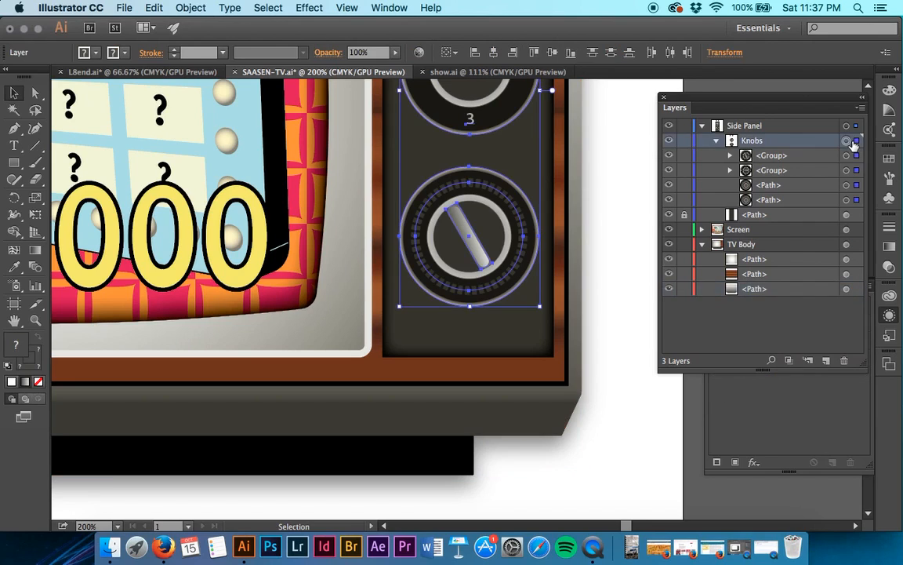
pyautogui.click(798, 424)
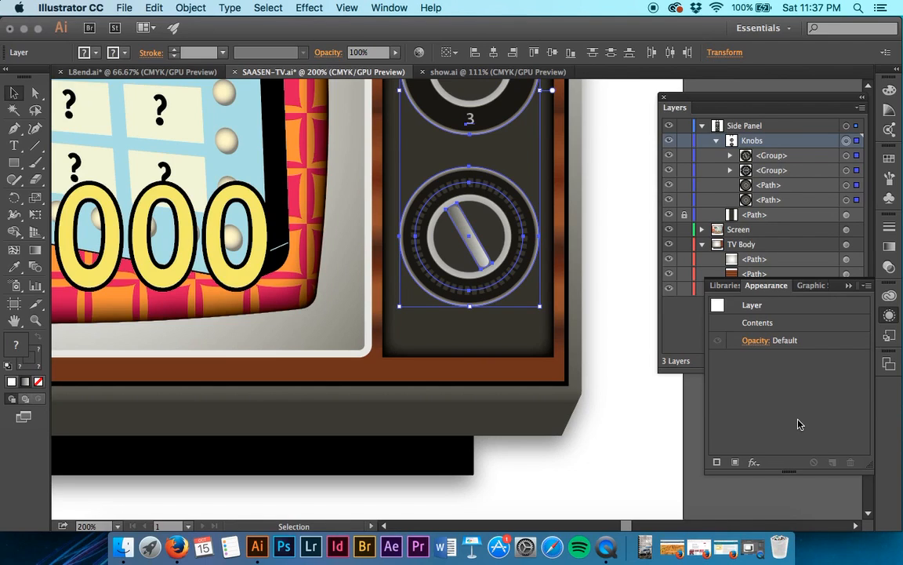
pyautogui.click(848, 141)
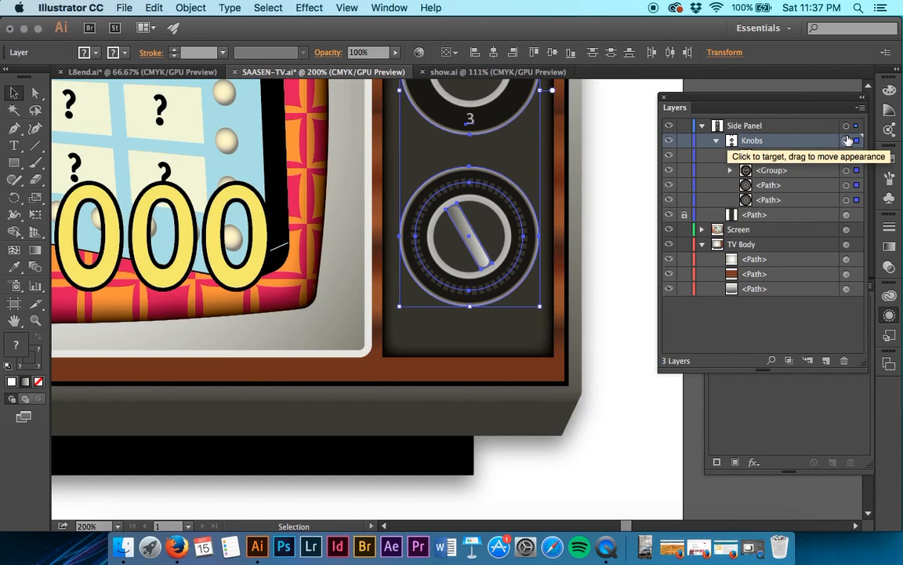
pyautogui.click(855, 412)
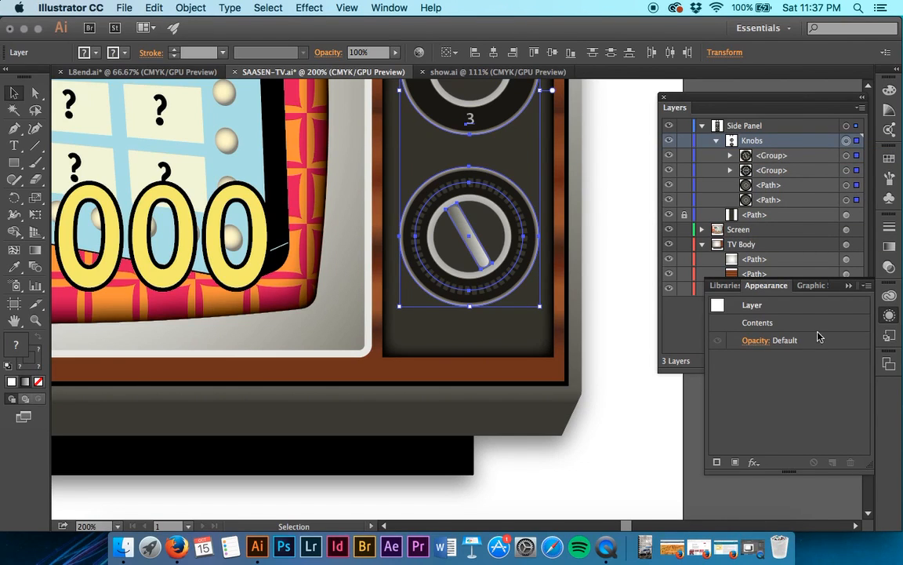
pyautogui.click(690, 322)
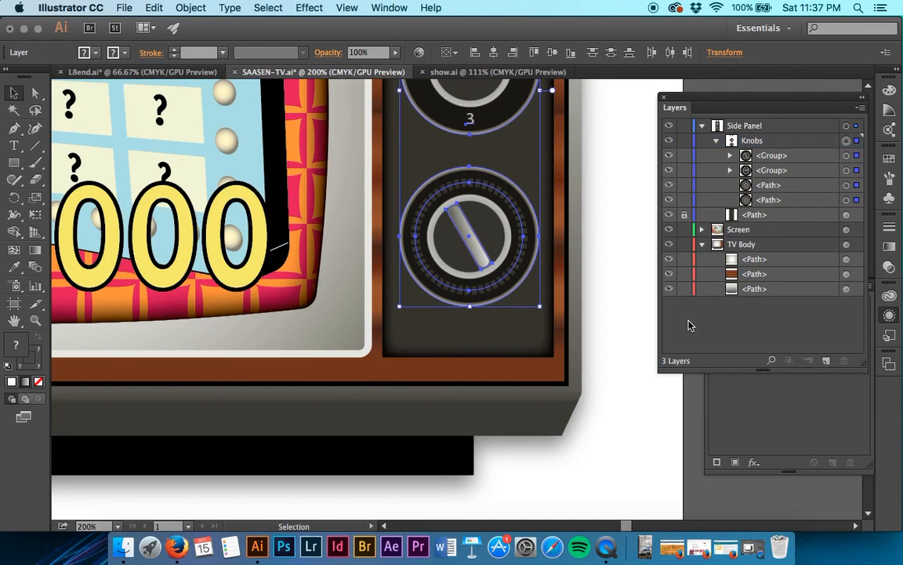
# Try to transfer the Drop Shadow attribute from the bottommost TV Body path to the Knobs sublayer.
pyautogui.click(856, 289)
pyautogui.click(811, 395)
pyautogui.click(797, 382)
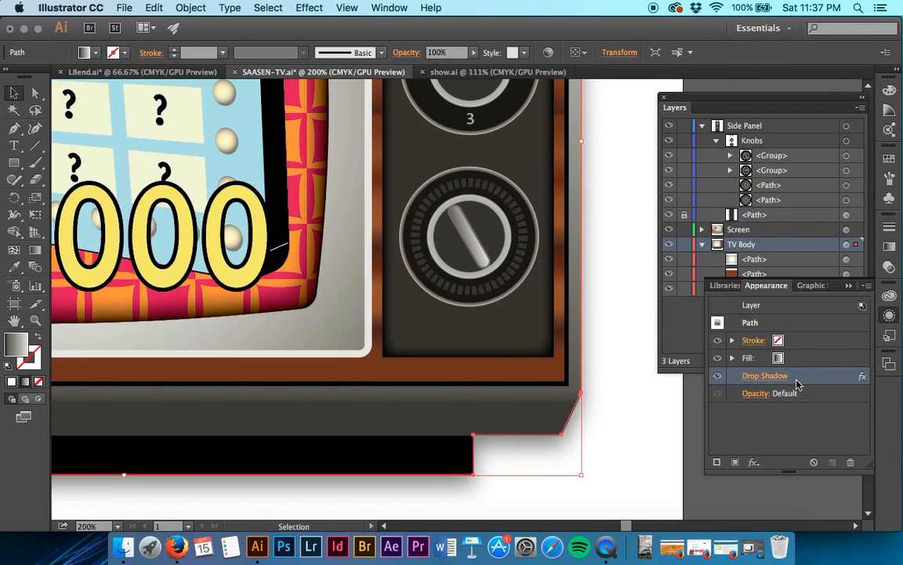
pyautogui.moveTo(802, 378); pyautogui.dragTo(848, 145)
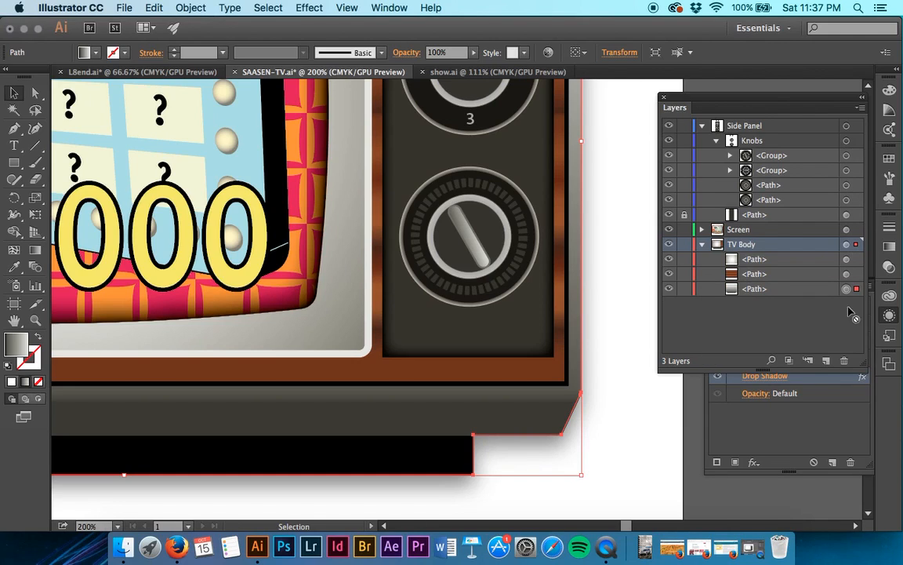
pyautogui.click(815, 389)
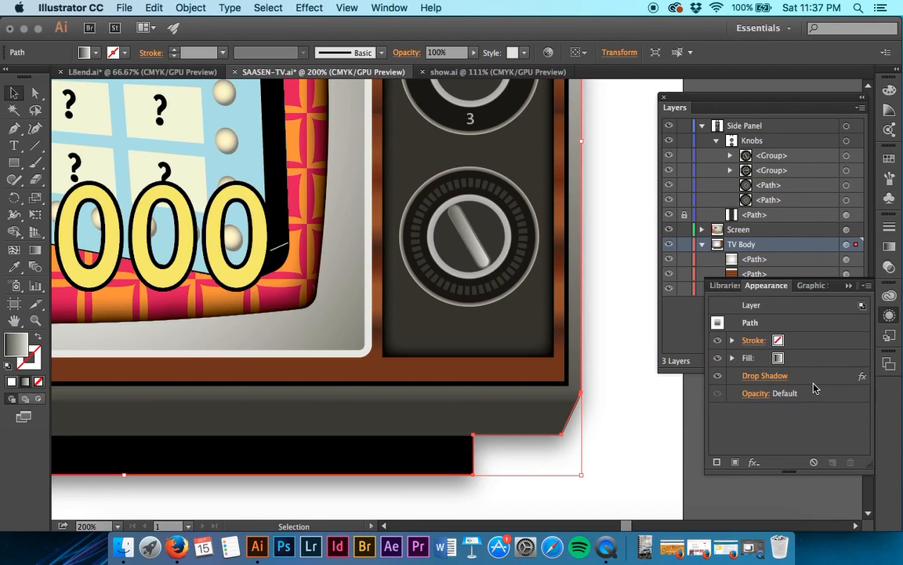
pyautogui.click(802, 378)
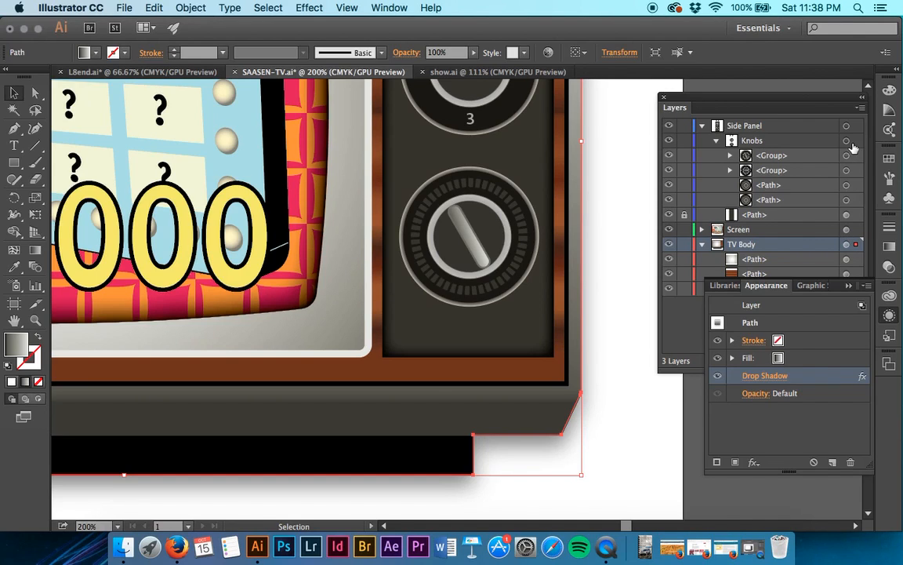
pyautogui.click(816, 434)
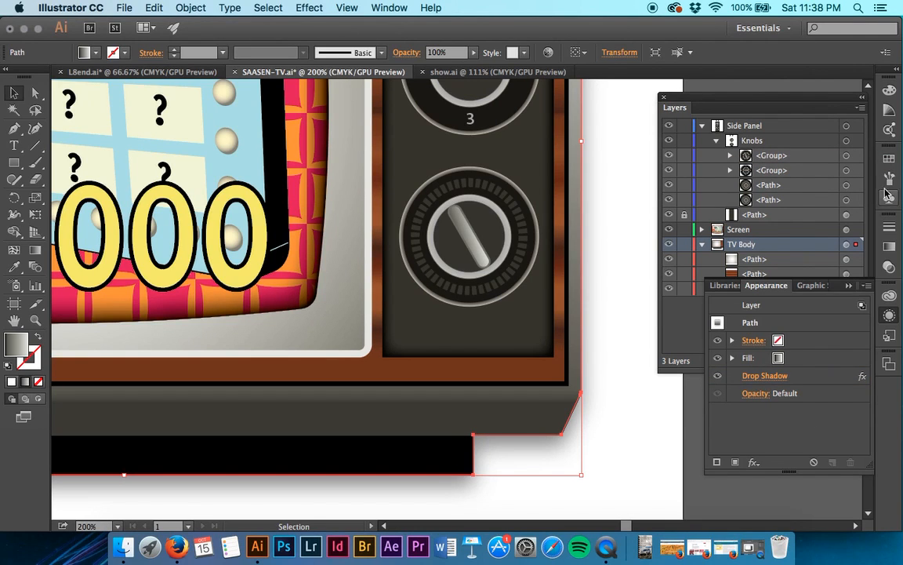
# Target the Knobs sublayer and examine its appearance attributes, highlighting its first group and the sublayer itself.
pyautogui.click(847, 140)
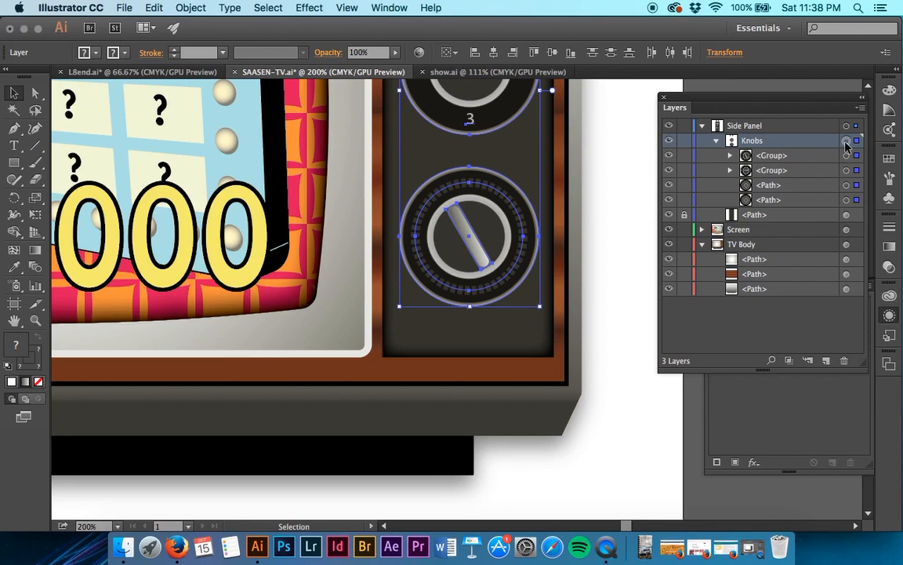
pyautogui.click(846, 141)
pyautogui.click(798, 157)
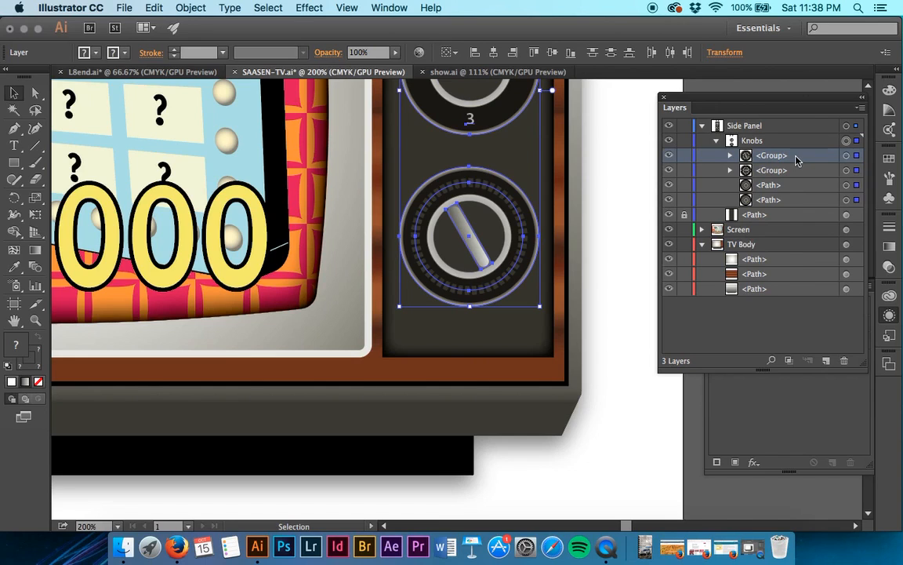
pyautogui.click(792, 432)
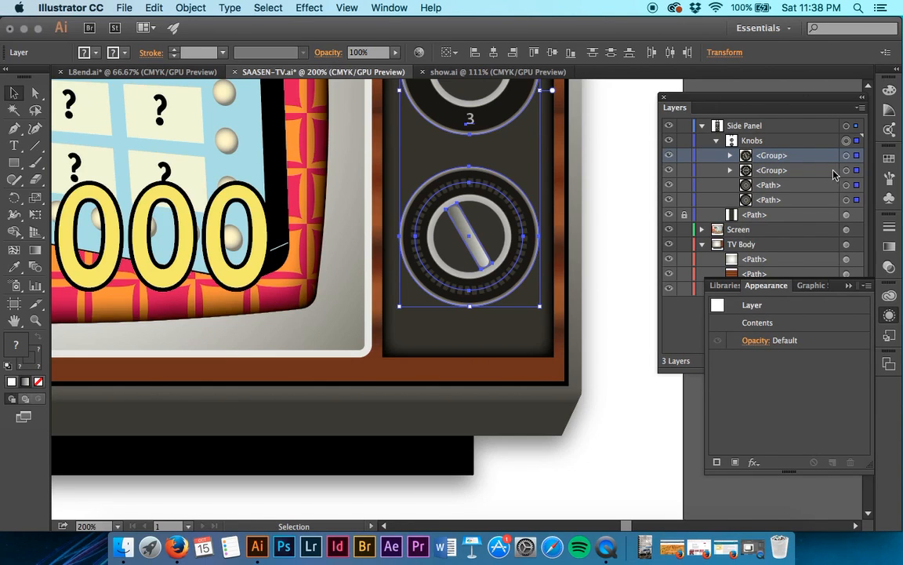
pyautogui.click(801, 141)
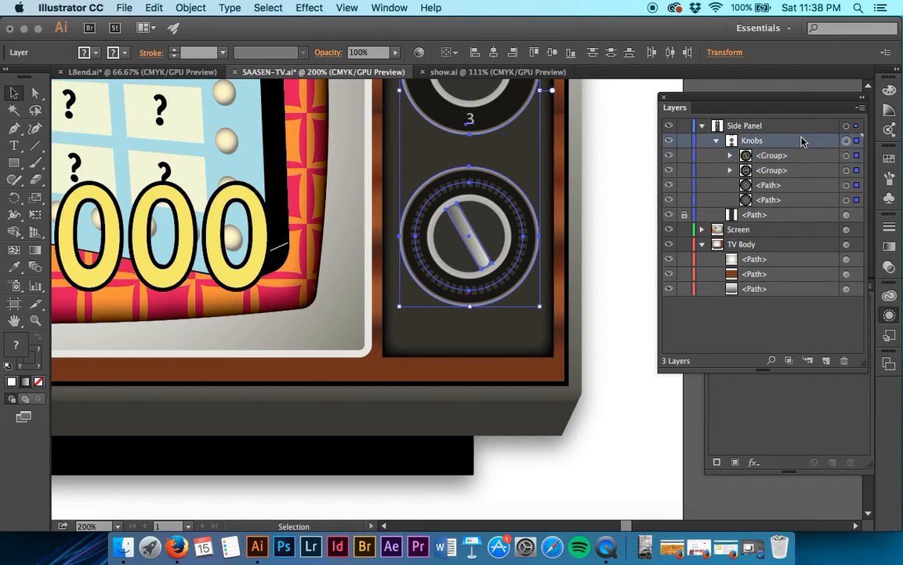
# Select the Drop Shadow attribute of the bottommost TV Body path and examine the available appearance commands.
pyautogui.click(846, 290)
pyautogui.click(801, 379)
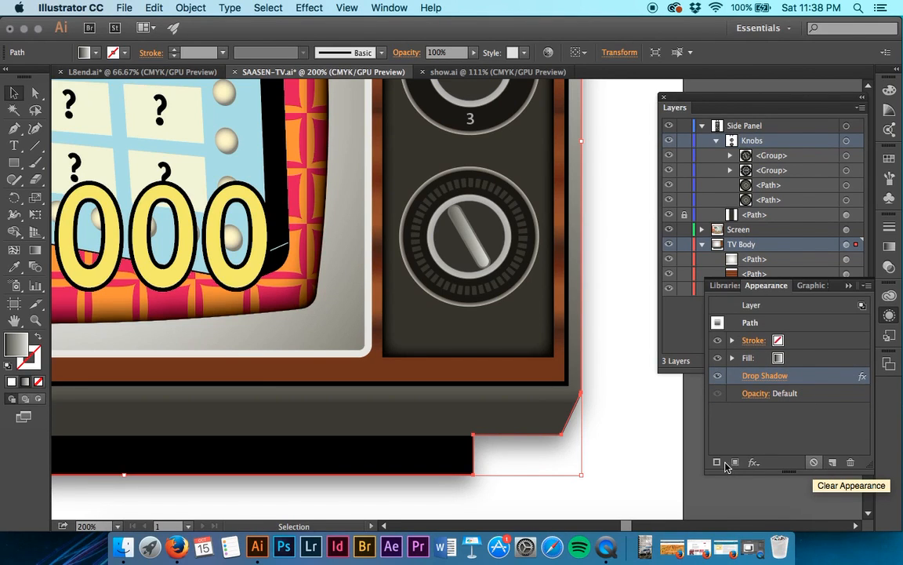
pyautogui.click(867, 286)
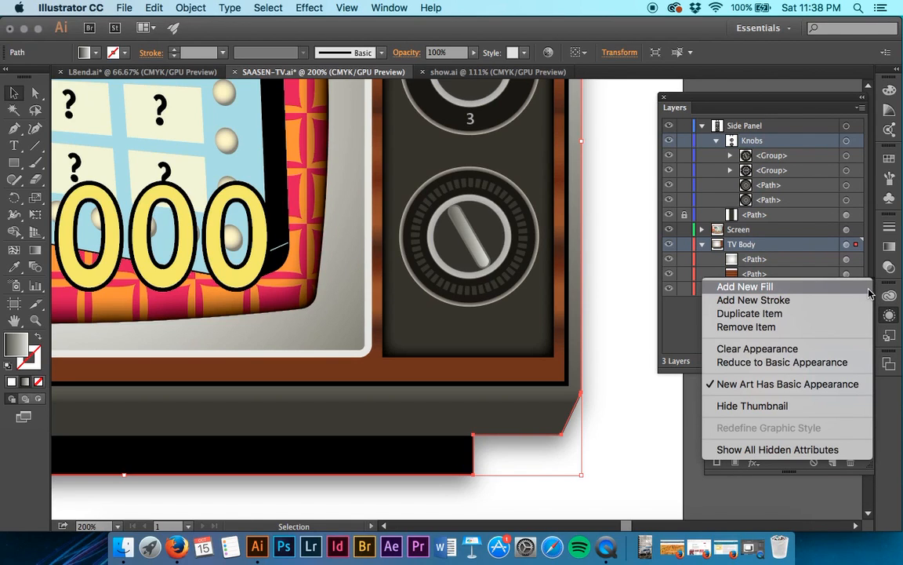
pyautogui.click(897, 437)
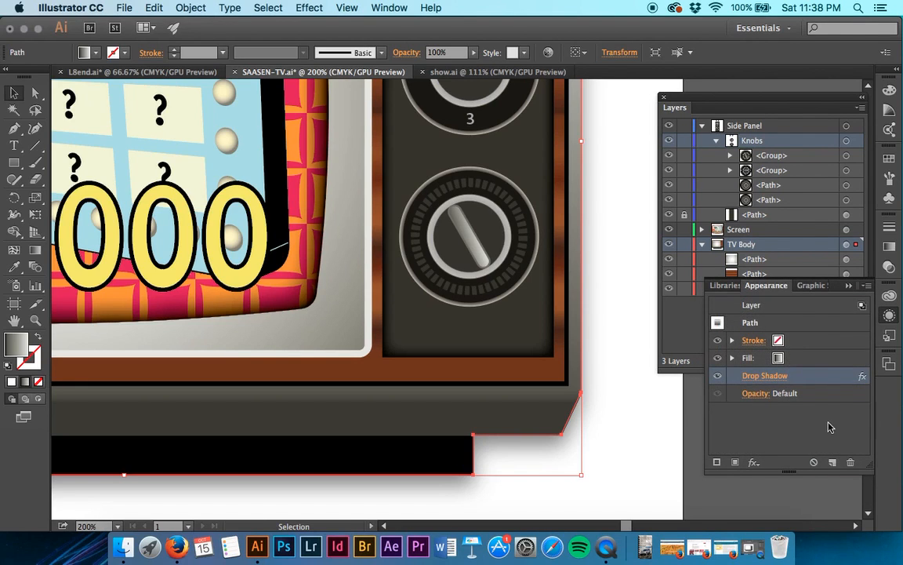
# Target the Knobs sublayer to check its appearance, and paste a copy of the bottommost TV Body path into the TV Body layer.
pyautogui.click(815, 145)
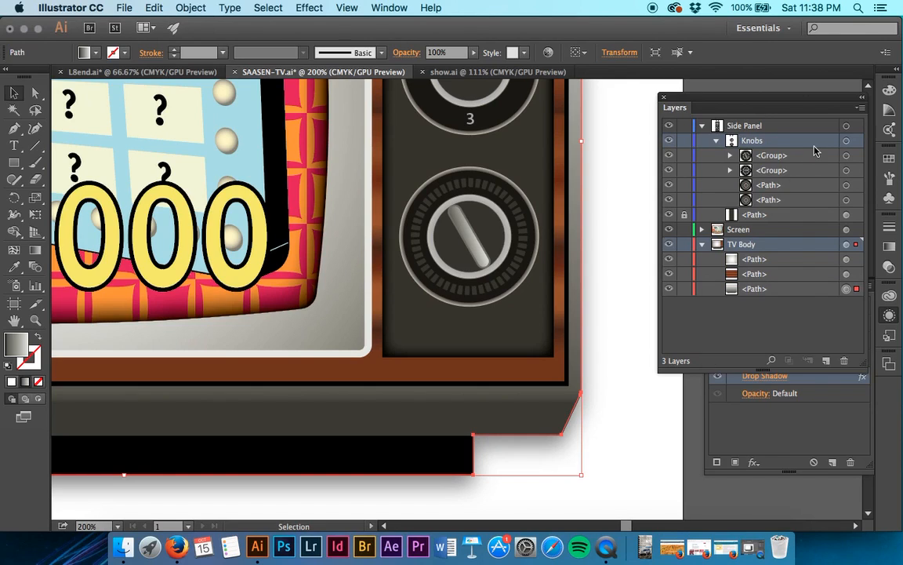
pyautogui.click(846, 141)
pyautogui.click(794, 407)
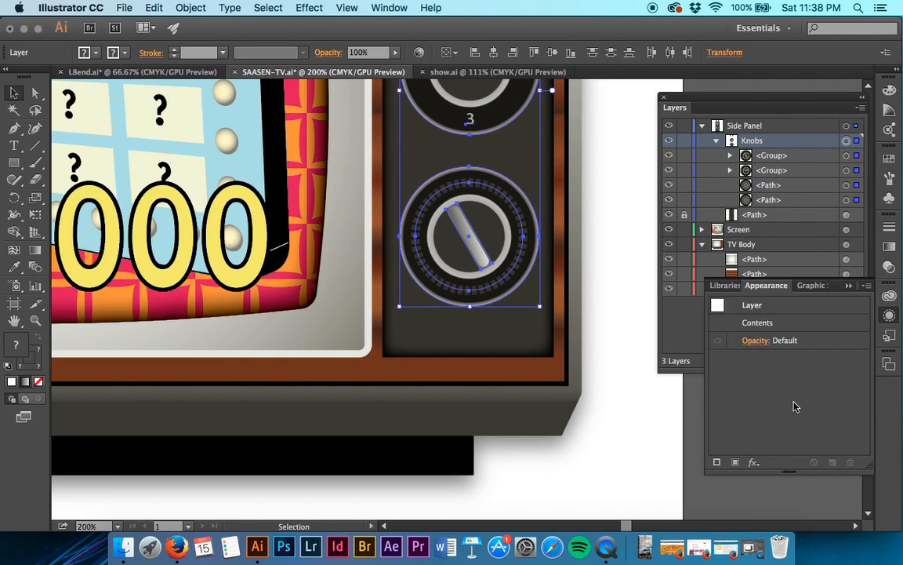
pyautogui.press('super+z')
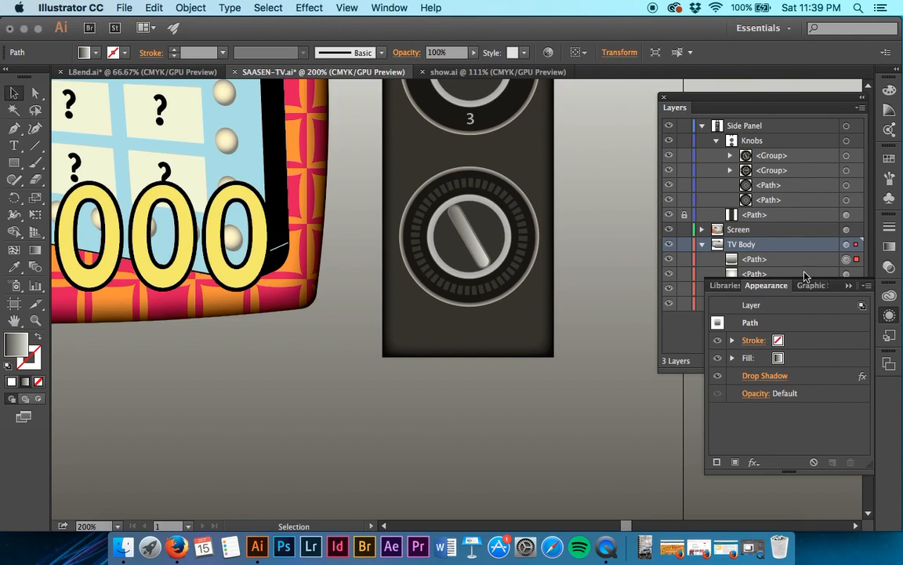
# Target the Knobs sublayer and the bottommost TV Body path in turn, and deselect all artwork.
pyautogui.click(852, 148)
pyautogui.click(852, 144)
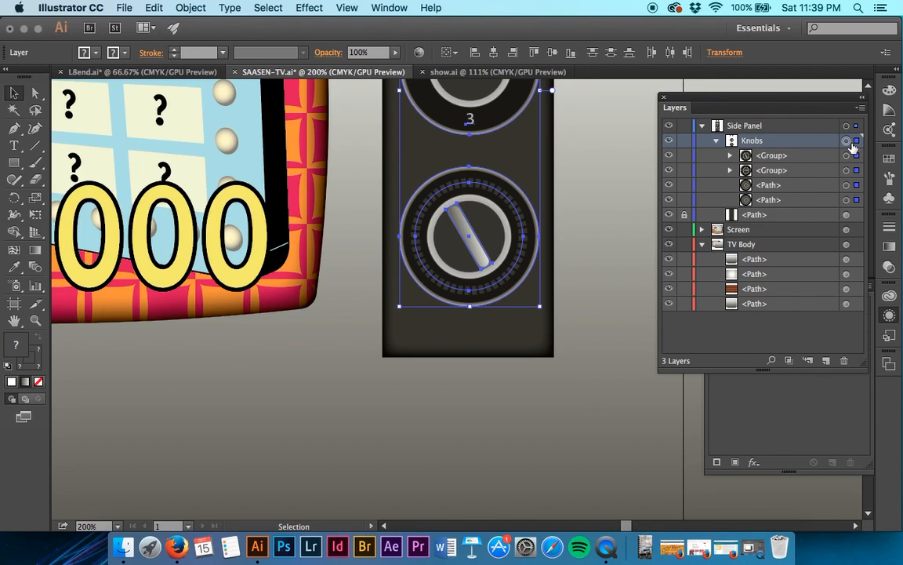
pyautogui.click(820, 309)
pyautogui.click(846, 304)
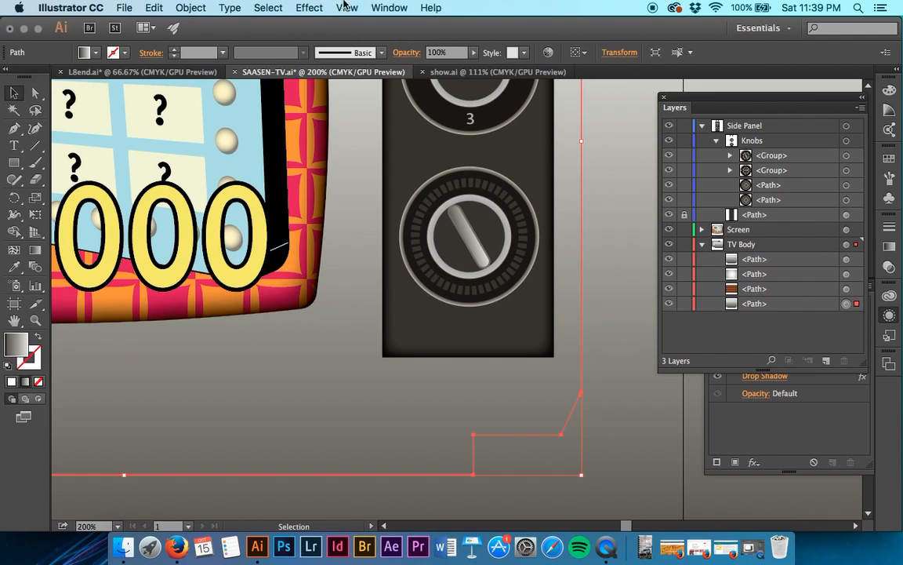
pyautogui.click(265, 7)
pyautogui.click(272, 52)
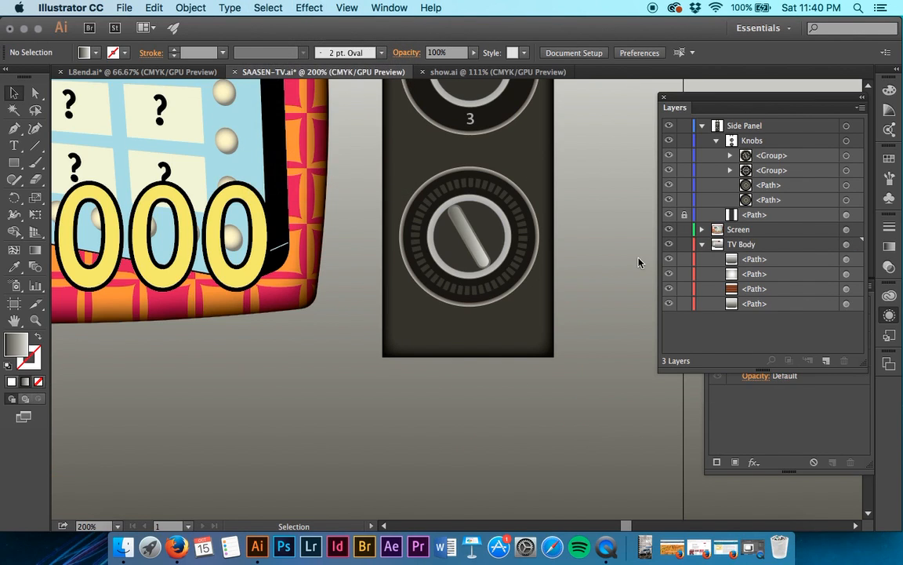
# Copy the appearance of the bottommost TV Body path onto the Knobs sublayer and highlight that sublayer.
pyautogui.click(846, 141)
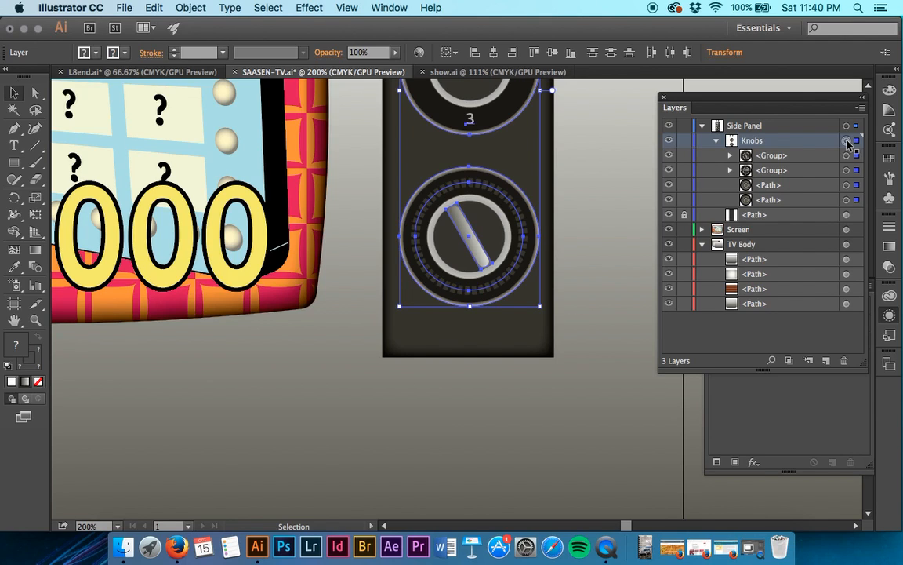
pyautogui.click(847, 141)
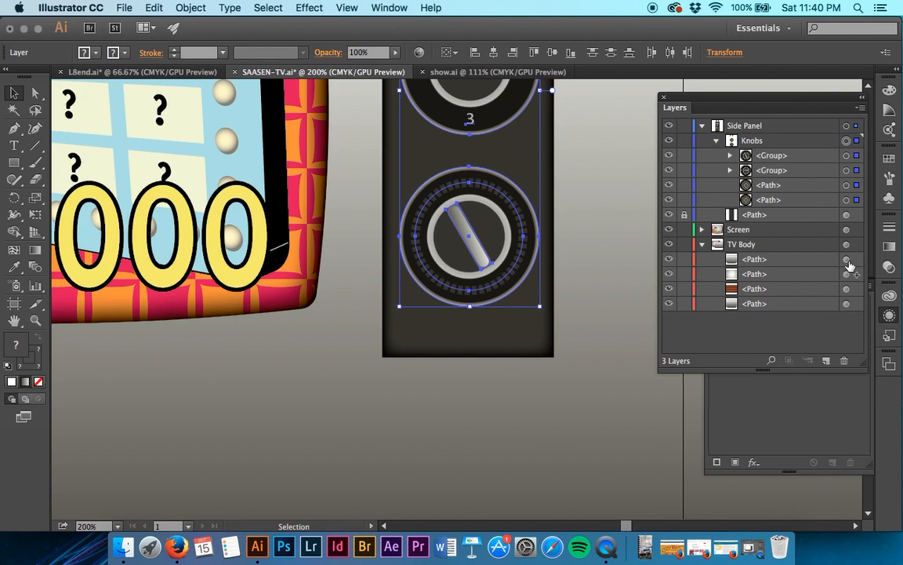
pyautogui.moveTo(848, 154); pyautogui.dragTo(847, 142)
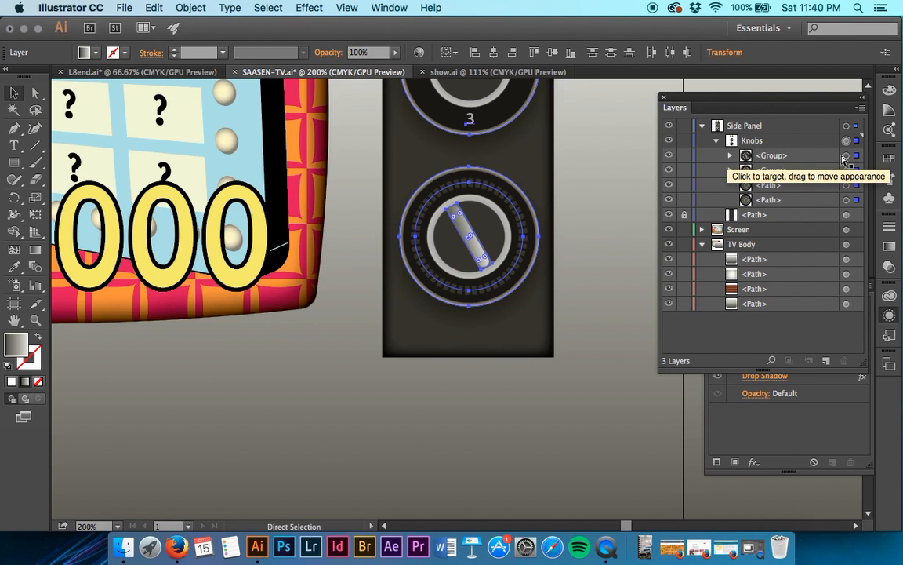
pyautogui.click(848, 305)
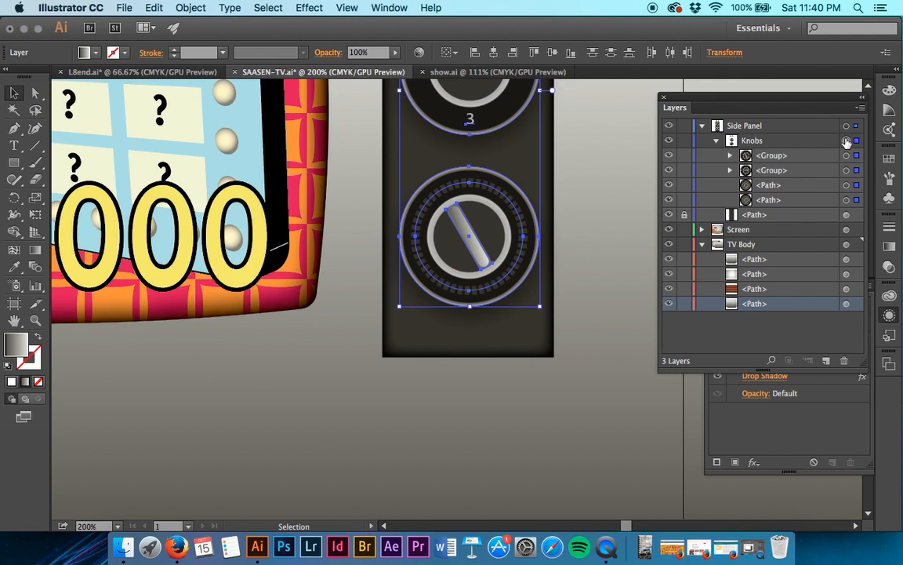
pyautogui.click(776, 141)
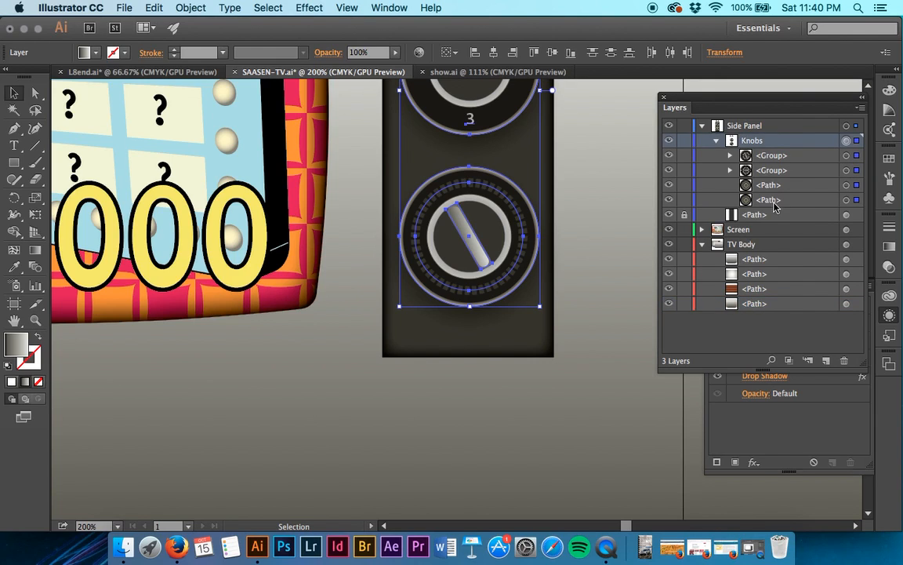
# Examine the appearance attributes of the Knobs sublayer, hiding its drop shadow and showing it again.
pyautogui.click(797, 429)
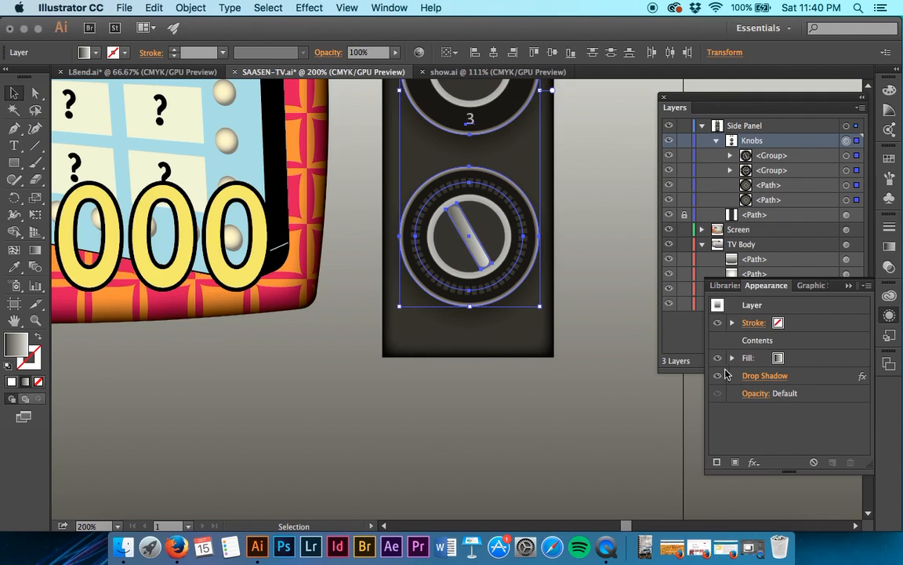
pyautogui.click(718, 377)
pyautogui.click(719, 377)
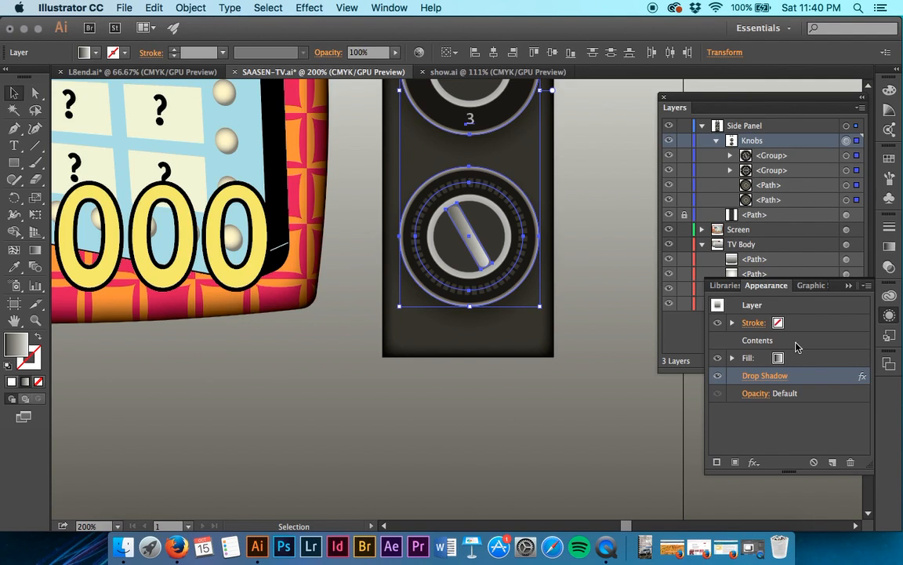
# Set the opacity of the Knobs sublayer's drop shadow to 80%.
pyautogui.click(793, 377)
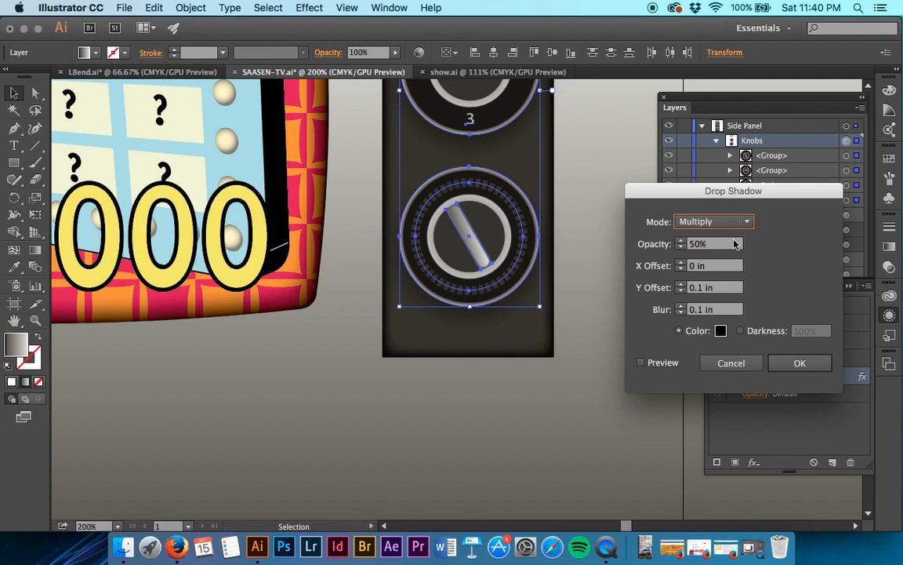
pyautogui.press('Tab')
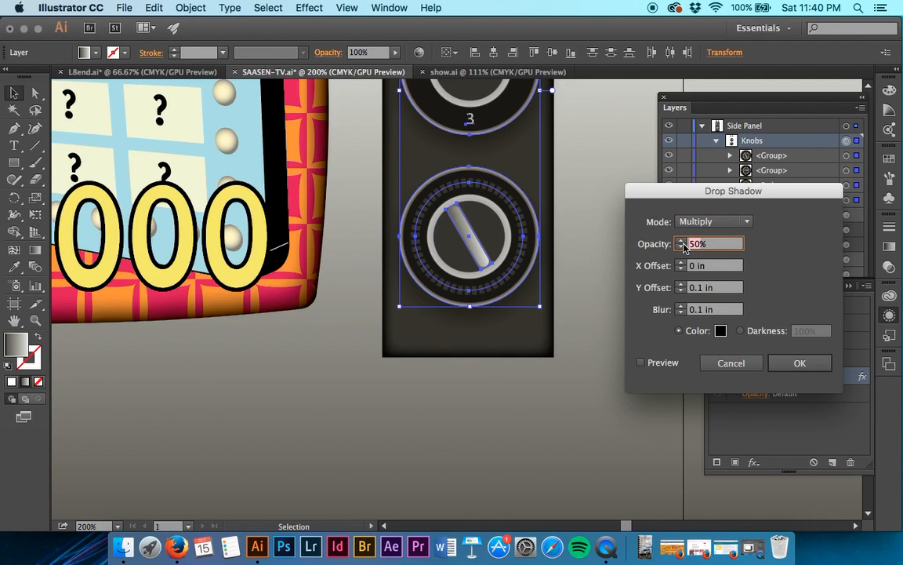
pyautogui.write('80')
pyautogui.press('Tab')
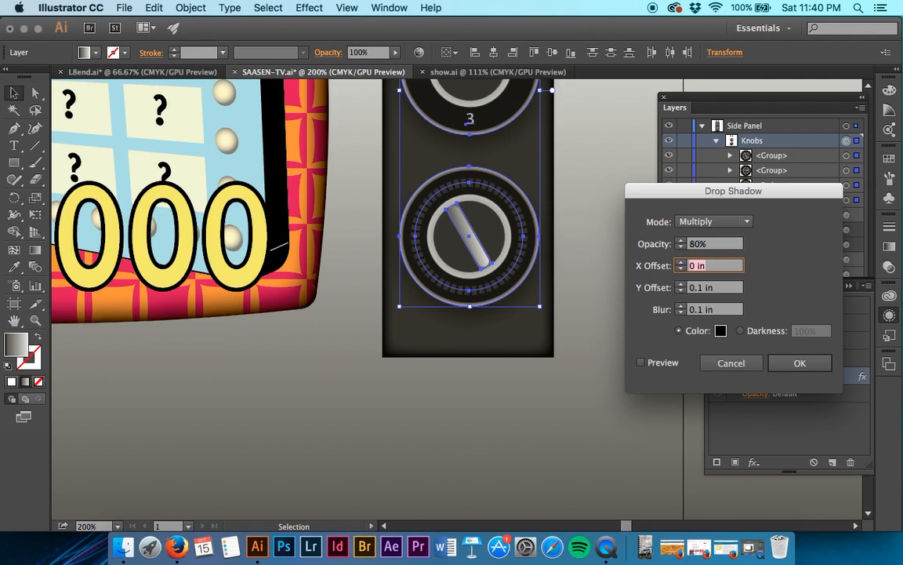
pyautogui.click(799, 362)
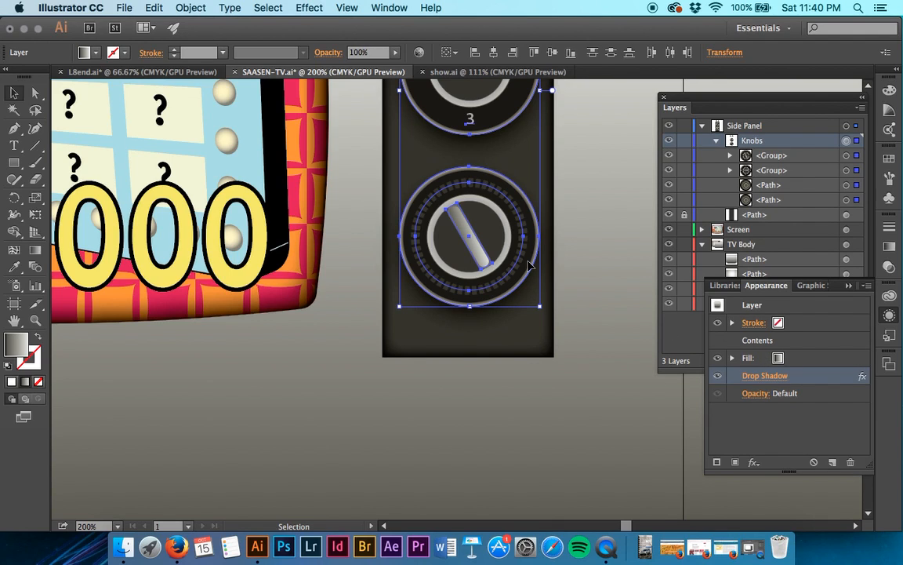
# Move the duplicate TV body path into alignment with the original television body.
pyautogui.click(684, 344)
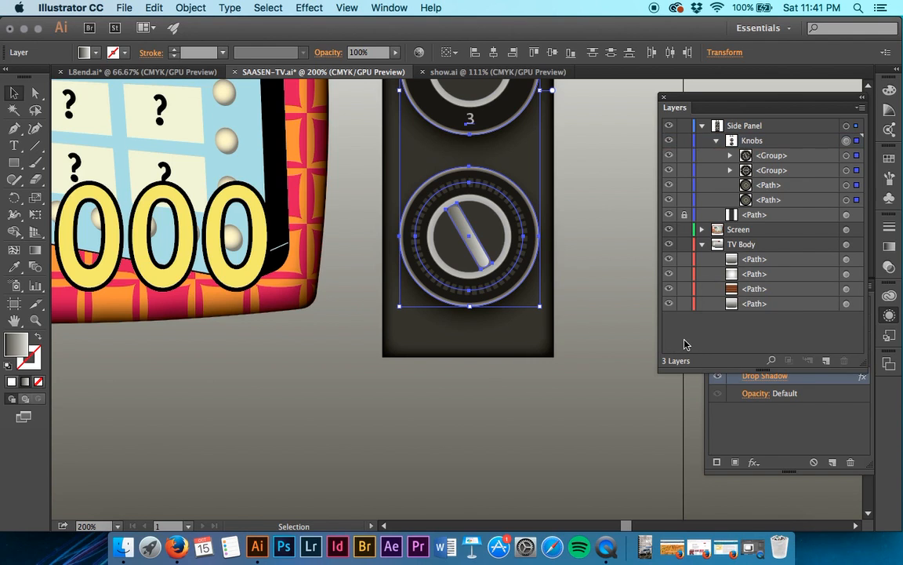
pyautogui.press('super+minus')
pyautogui.press('super+minus')
pyautogui.press('super+minus')
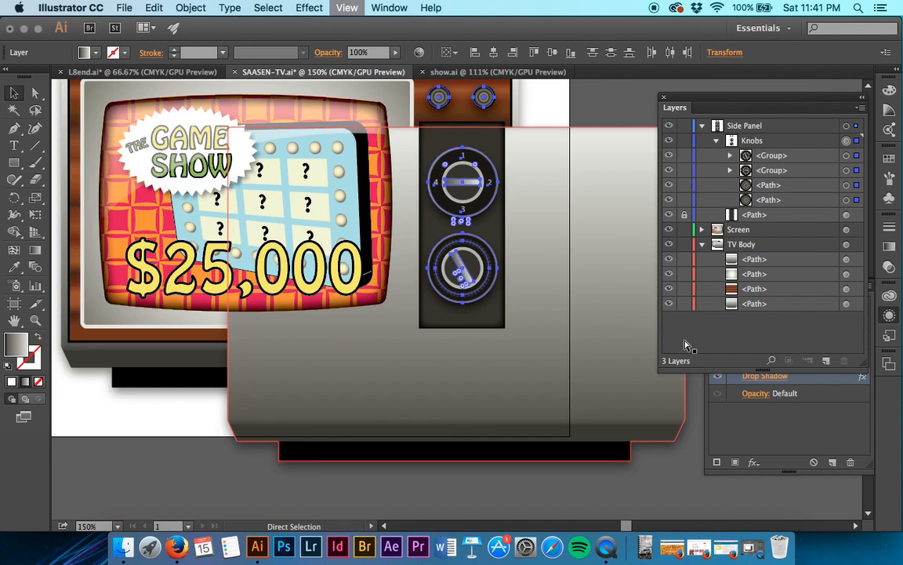
pyautogui.press('super+minus')
pyautogui.press('v')
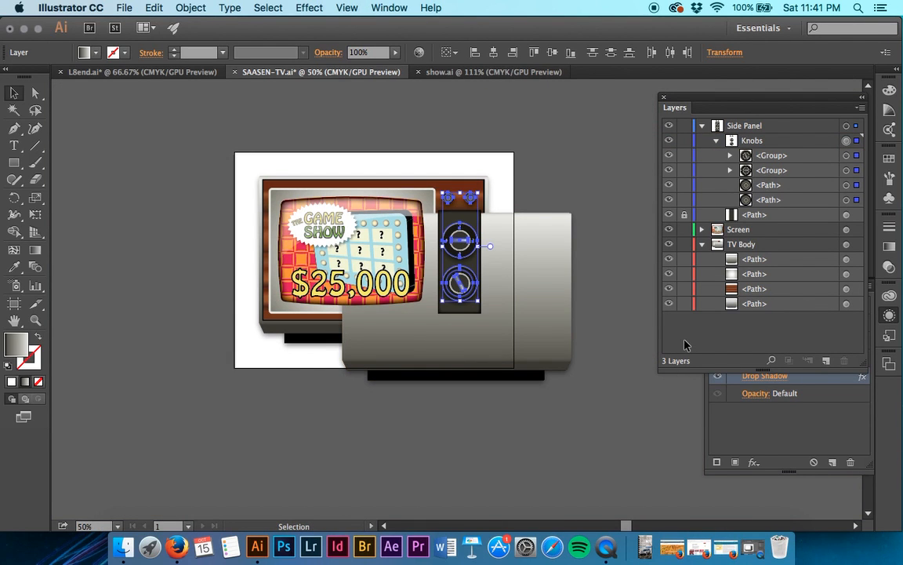
pyautogui.click(514, 284)
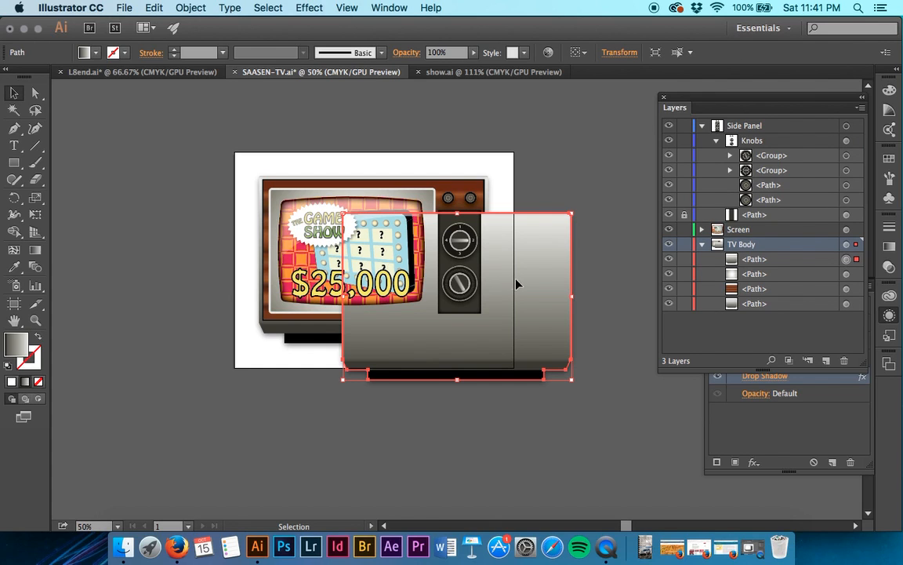
pyautogui.moveTo(538, 291); pyautogui.dragTo(458, 252)
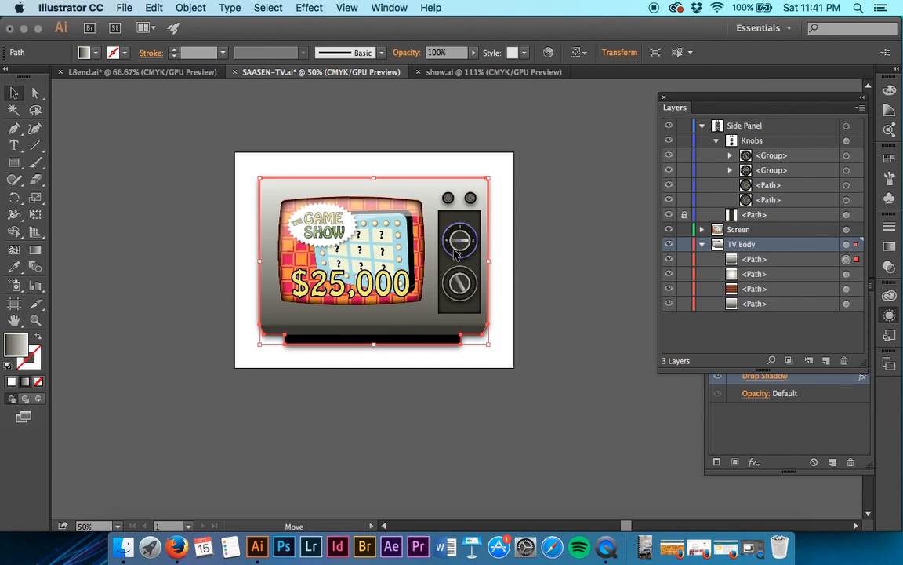
# Move the duplicate path to the bottom of the TV Body layer's stacking order and deselect it.
pyautogui.click(769, 264)
pyautogui.moveTo(769, 265); pyautogui.dragTo(768, 313)
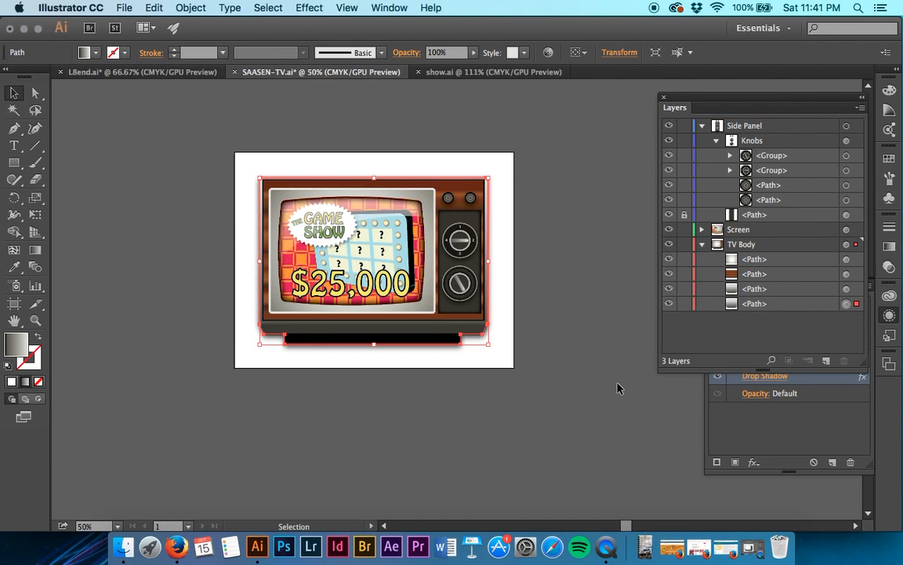
pyautogui.click(554, 342)
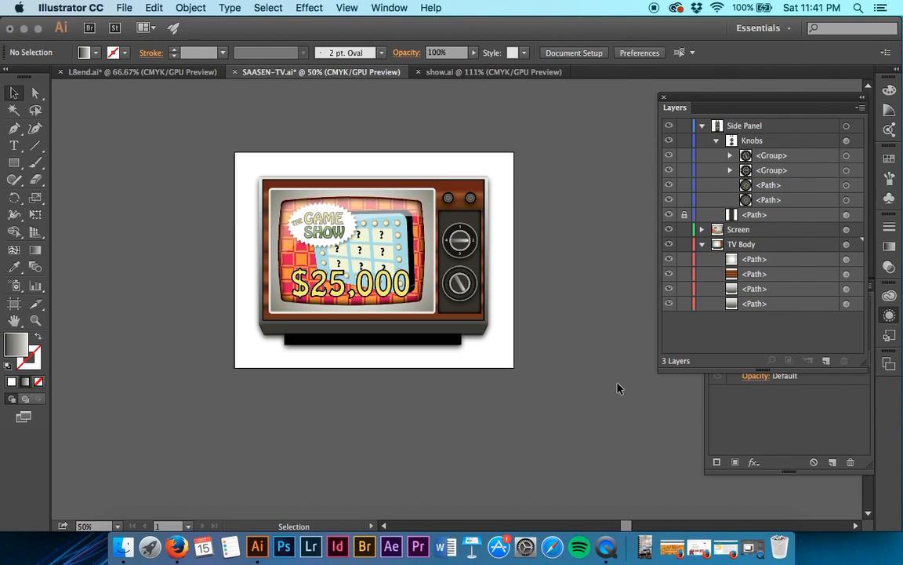
# Check the two lowest paths in the TV Body layer by hiding and showing them, and save the document.
pyautogui.click(670, 304)
pyautogui.click(672, 306)
pyautogui.click(670, 291)
pyautogui.click(670, 290)
pyautogui.press('a')
pyautogui.press('super+s')
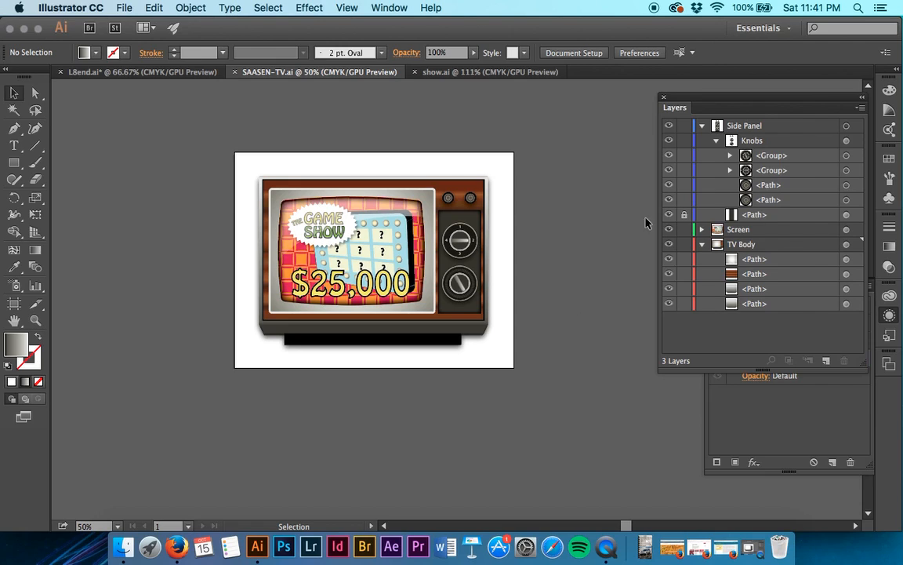
# Unlock the path in the Side Panel layer and open the whole layer in isolation mode.
pyautogui.click(775, 129)
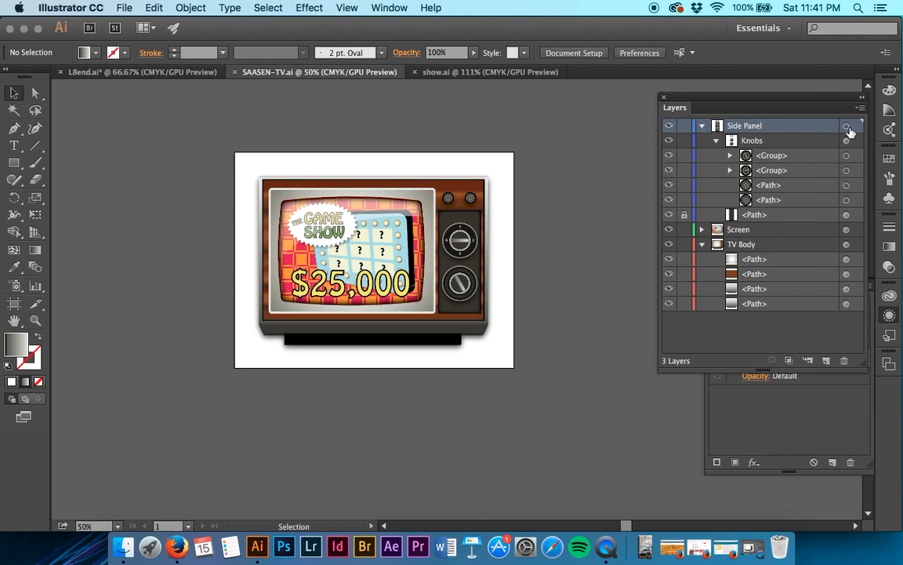
pyautogui.click(684, 214)
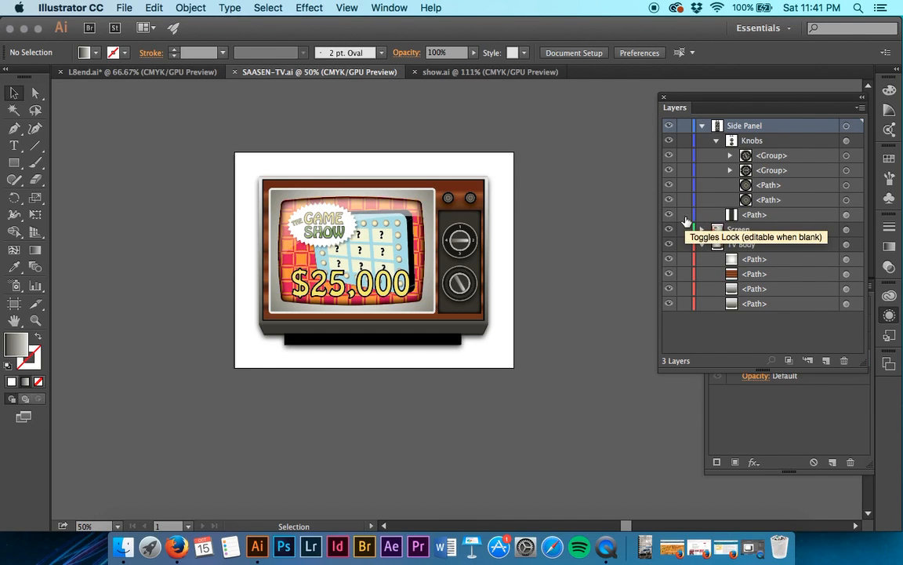
pyautogui.click(846, 125)
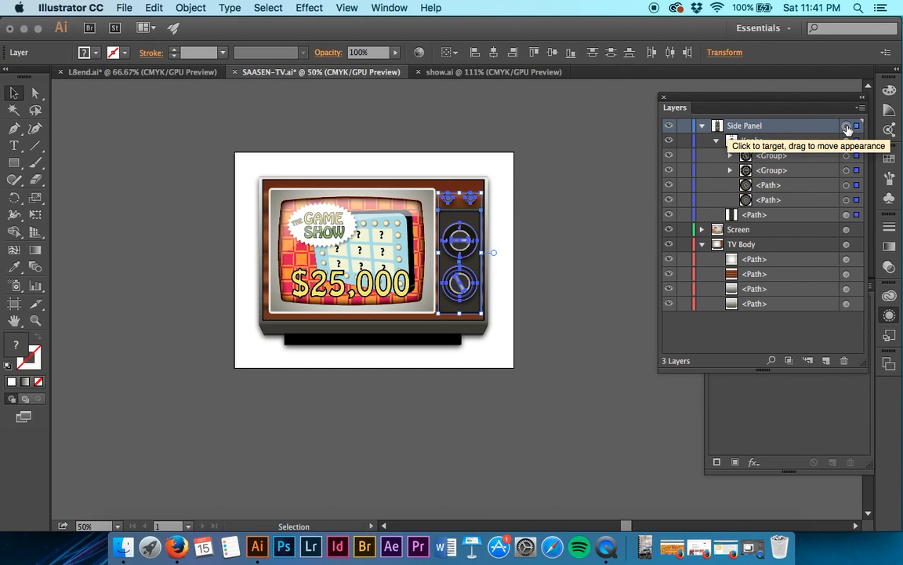
pyautogui.click(862, 108)
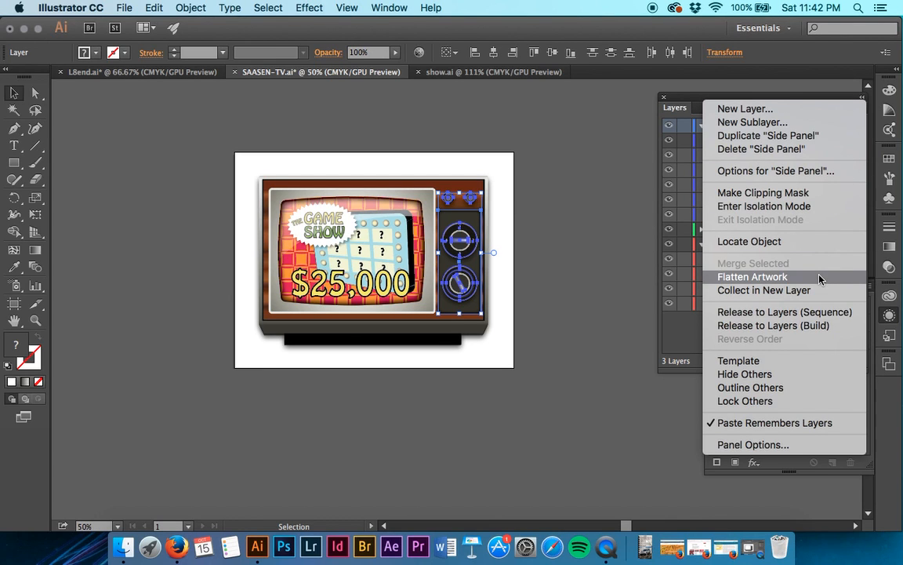
pyautogui.click(827, 210)
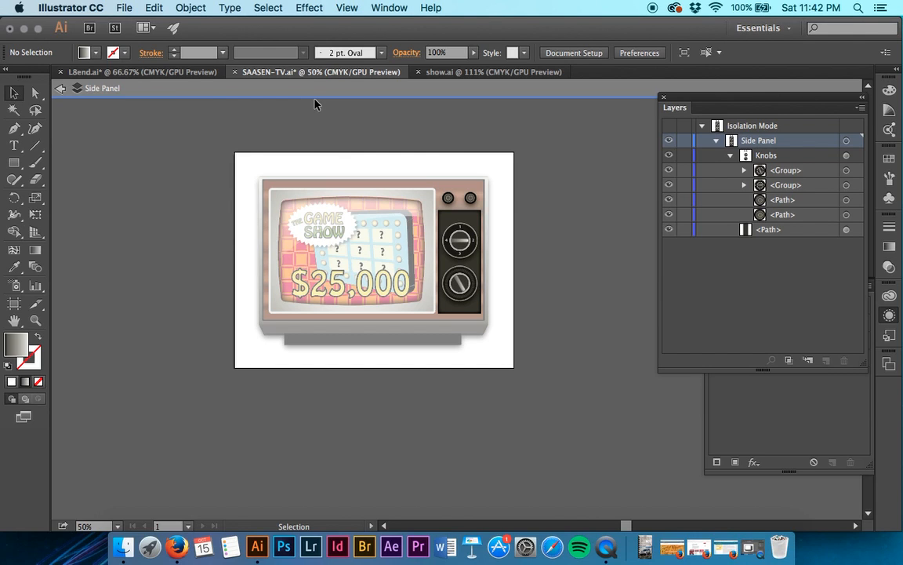
# Select the two small round knobs above the dial panel and nudge them slightly down together.
pyautogui.press('super+equal')
pyautogui.press('super+equal')
pyautogui.press('super+equal')
pyautogui.press('super+equal')
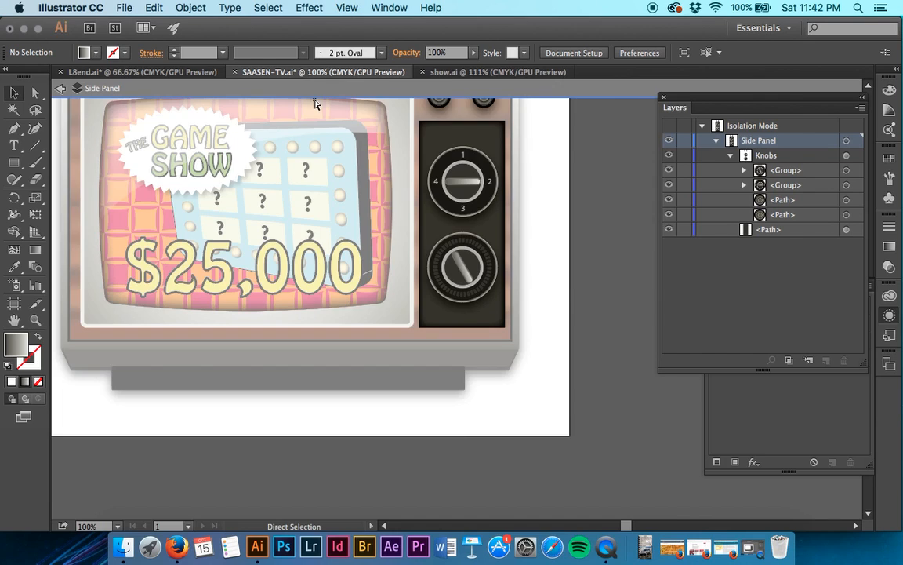
pyautogui.scroll(8, 315, 104)
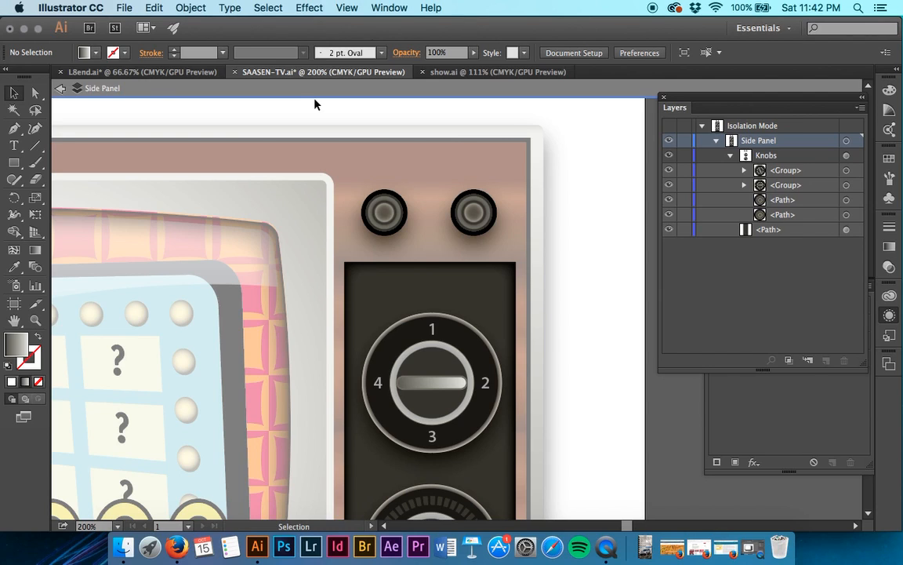
pyautogui.keyDown('shift'); pyautogui.click(375, 202); pyautogui.keyUp('shift')
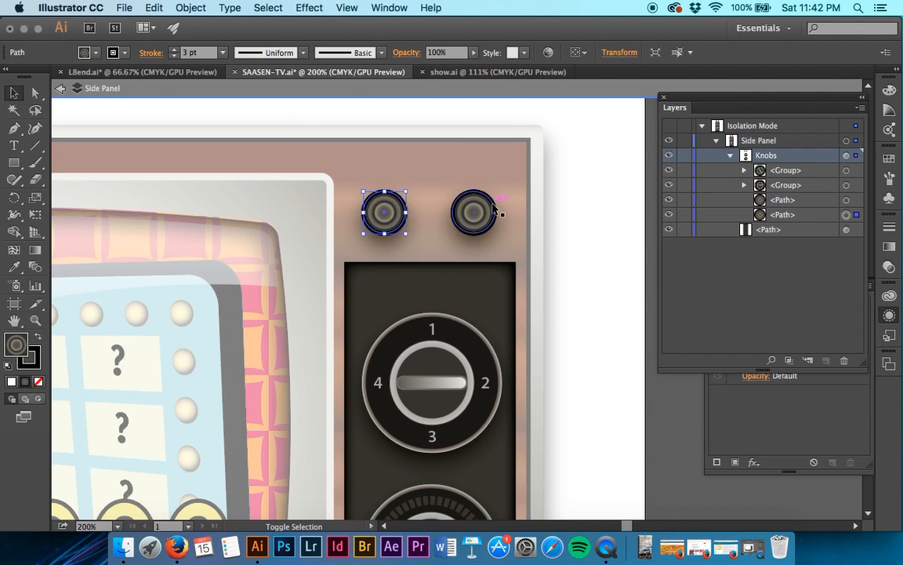
pyautogui.keyDown('shift'); pyautogui.click(479, 211); pyautogui.keyUp('shift')
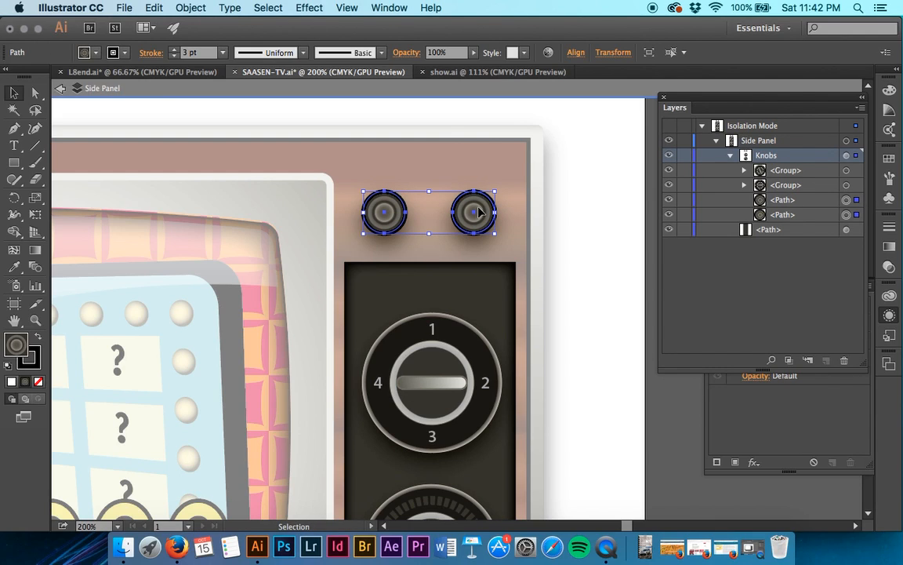
pyautogui.press('Down')
pyautogui.press('Down')
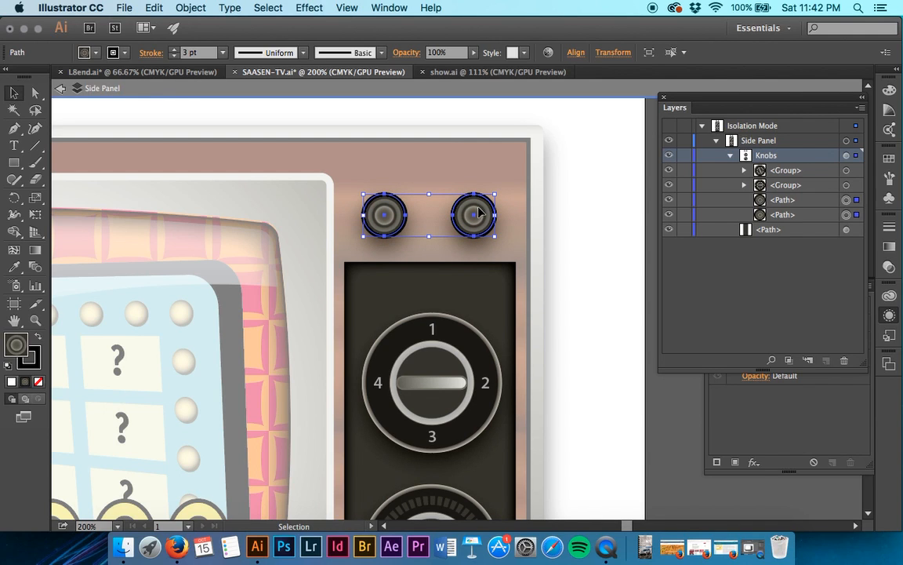
# Exit isolation mode, deselect the knobs and save the document.
pyautogui.press('Escape')
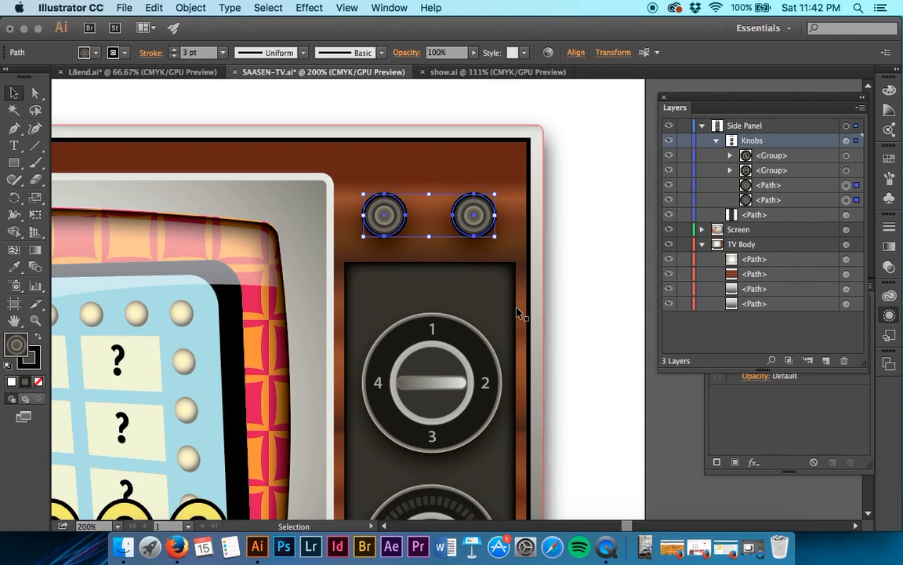
pyautogui.click(591, 348)
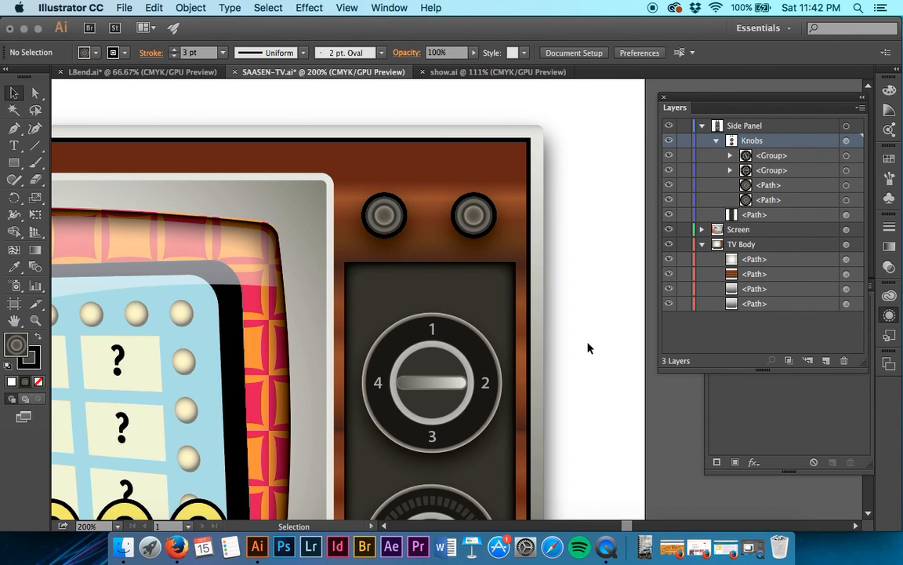
pyautogui.press('a')
pyautogui.press('super+s')
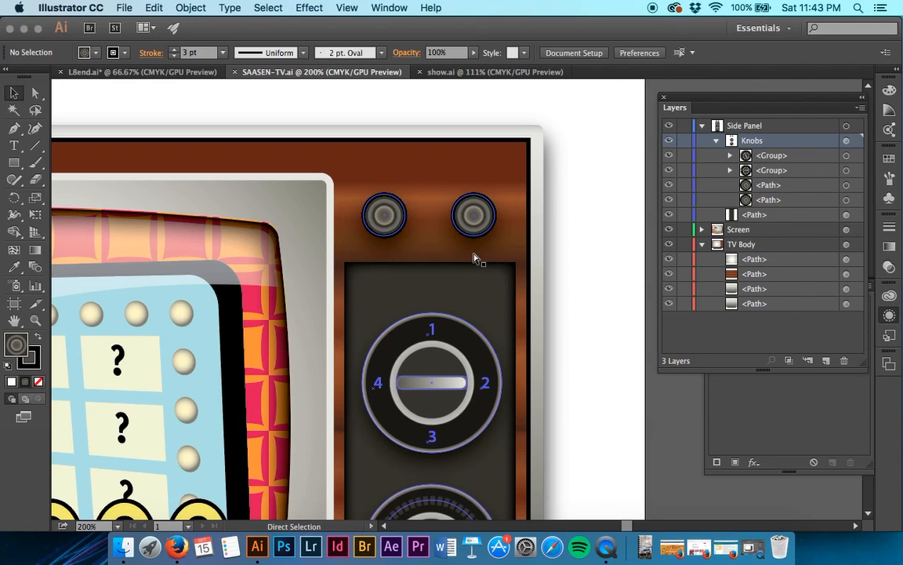
# Export the artwork to the Lesson08 folder as a JPEG using artboards, with CMYK color, maximum quality 10 and 300 ppi resolution.
pyautogui.press('super+minus')
pyautogui.press('super+minus')
pyautogui.press('super+minus')
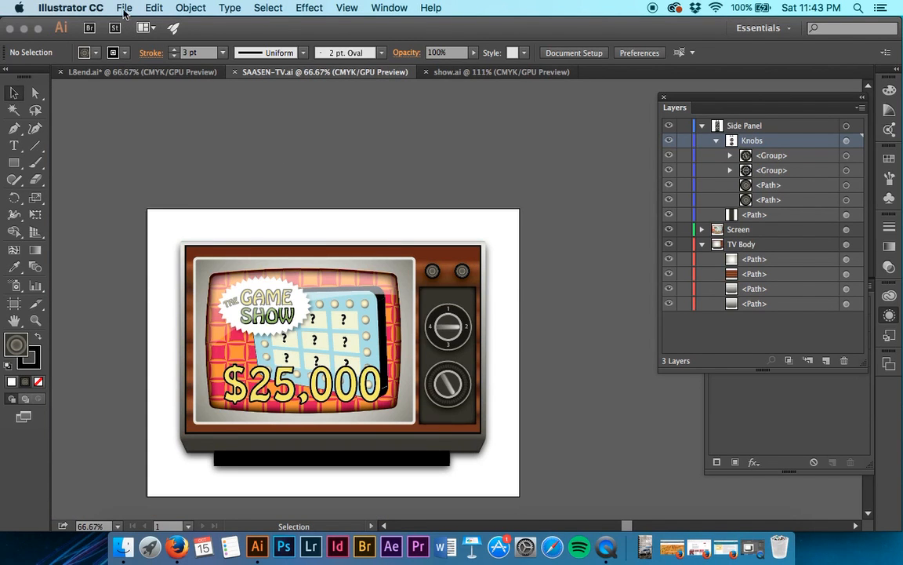
pyautogui.click(124, 8)
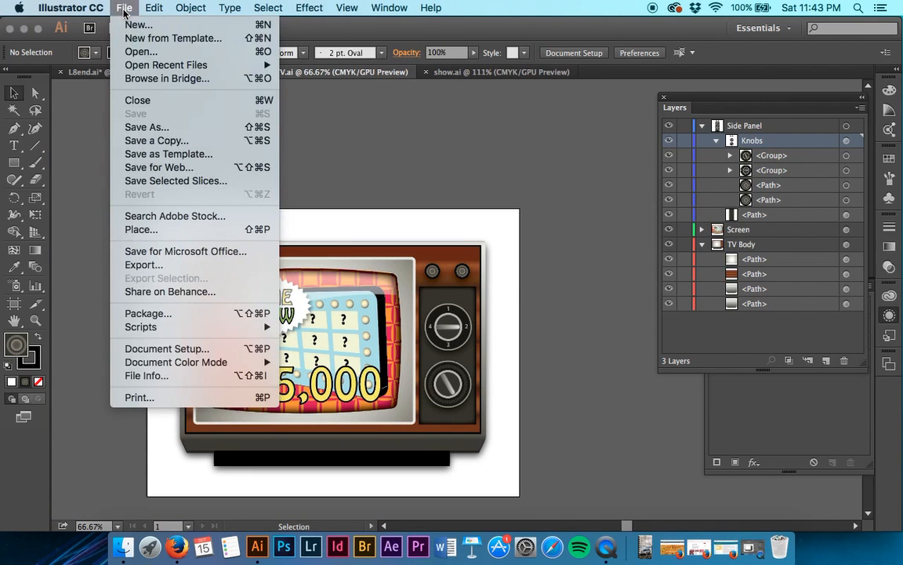
pyautogui.click(171, 268)
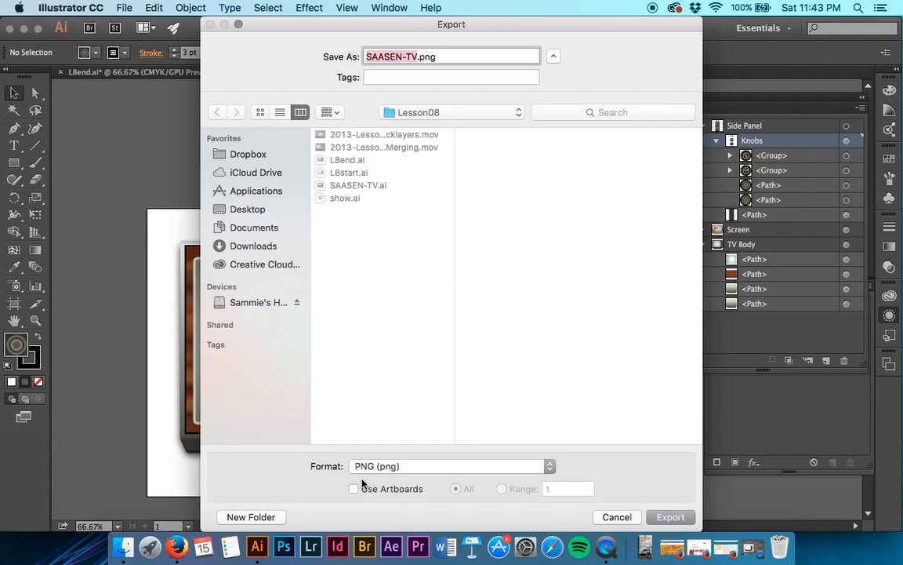
pyautogui.click(369, 467)
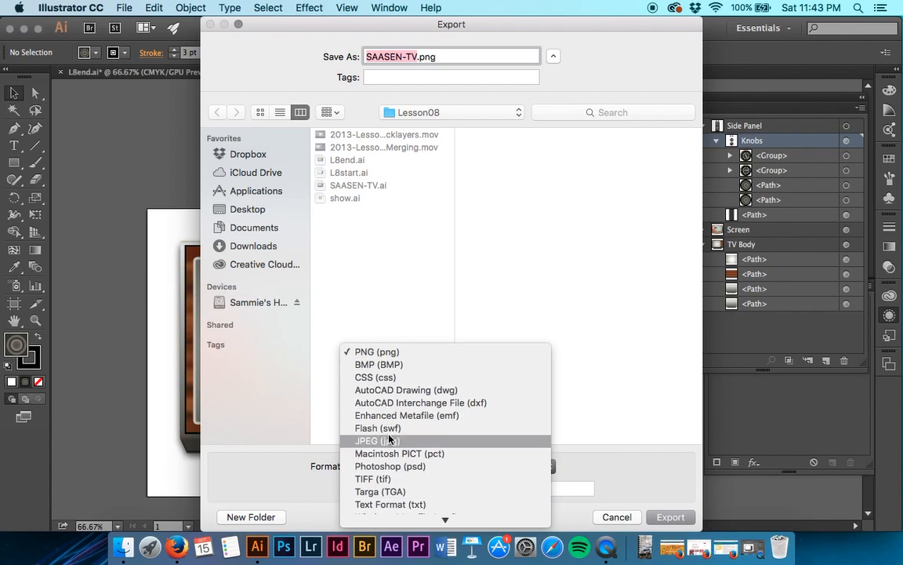
pyautogui.click(389, 441)
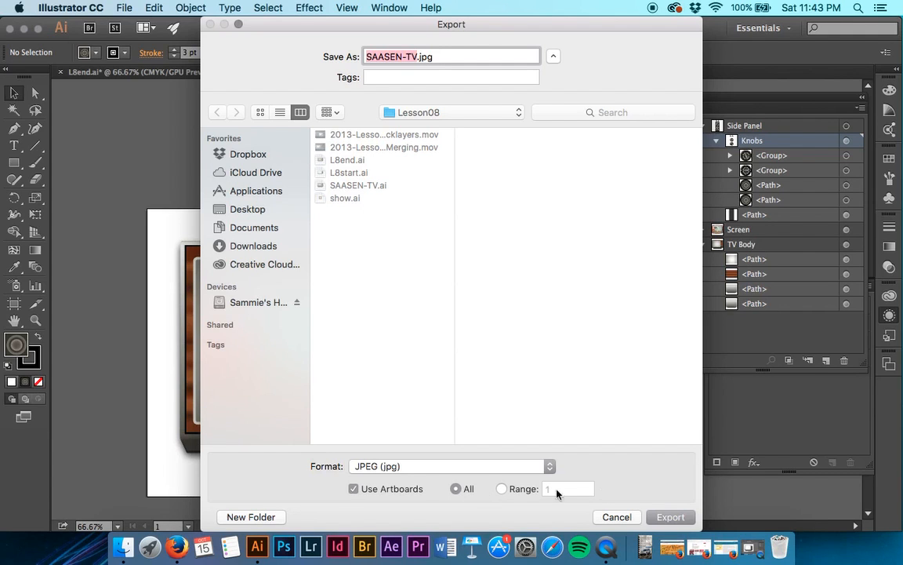
pyautogui.click(679, 517)
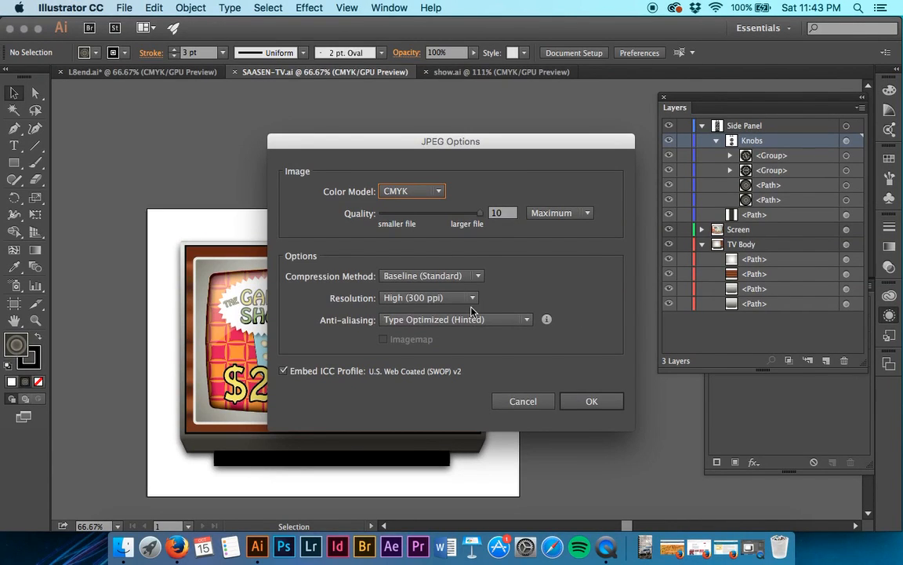
pyautogui.click(604, 403)
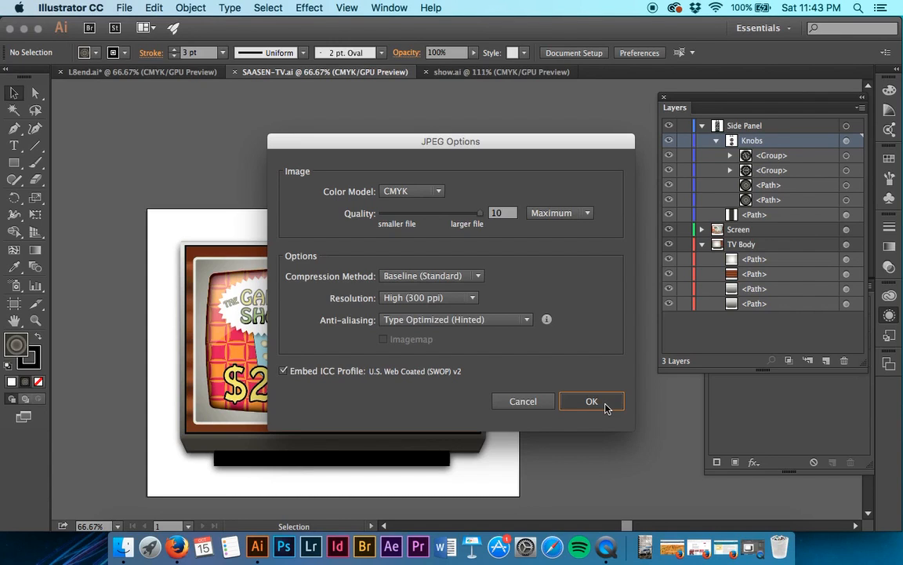
pyautogui.click(605, 406)
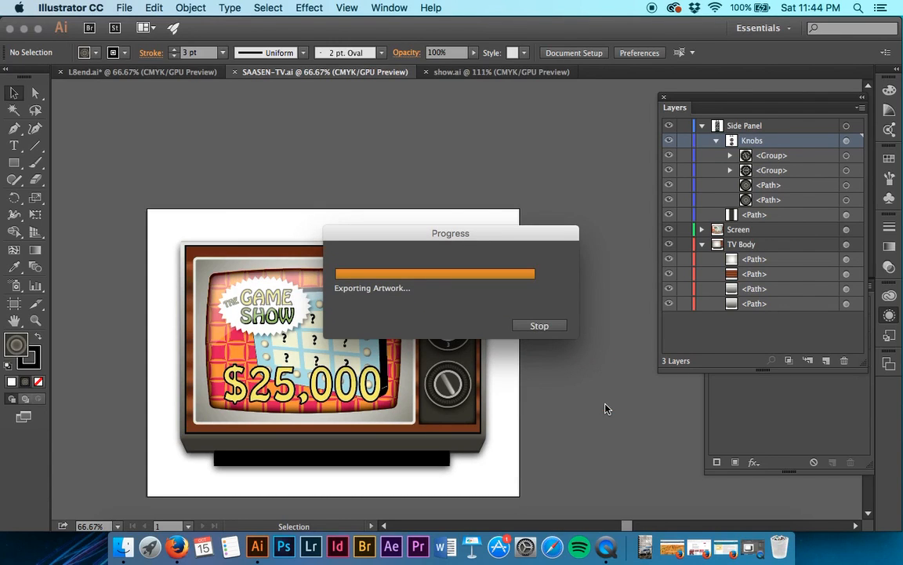